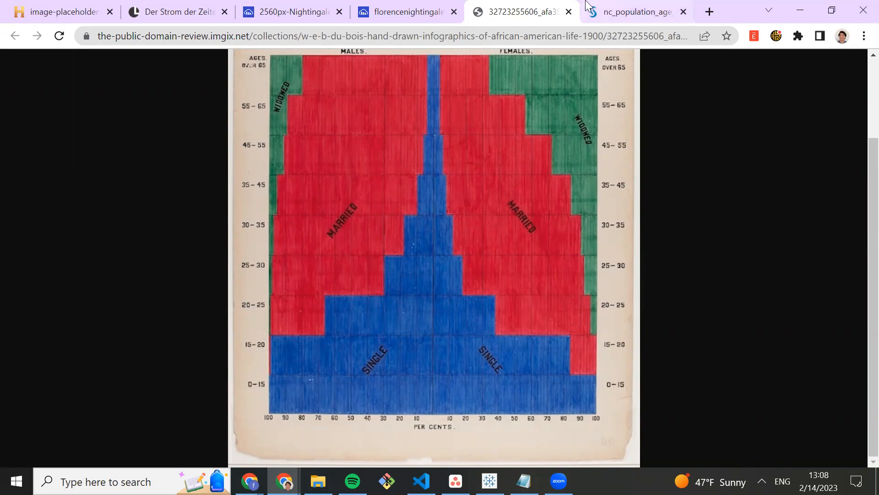
Compare the hand-drawn Du Bois chart of marital status by age with the North Carolina population pyramid
{"action": "left_click", "coordinate": [609, 12]}
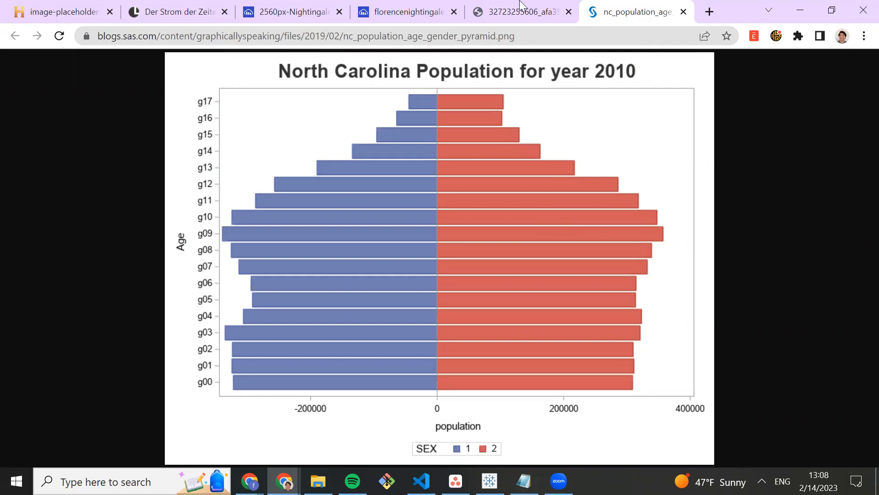
{"action": "key", "text": "ctrl+shift+Tab"}
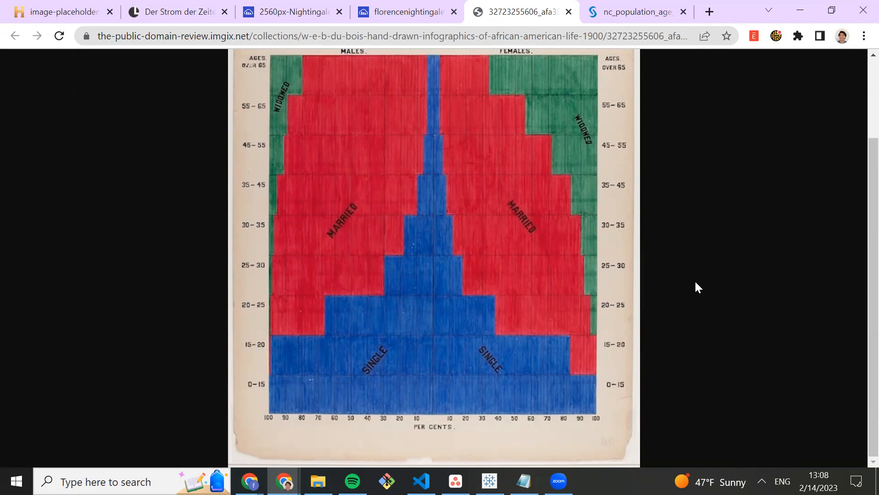
{"action": "left_click", "coordinate": [623, 11]}
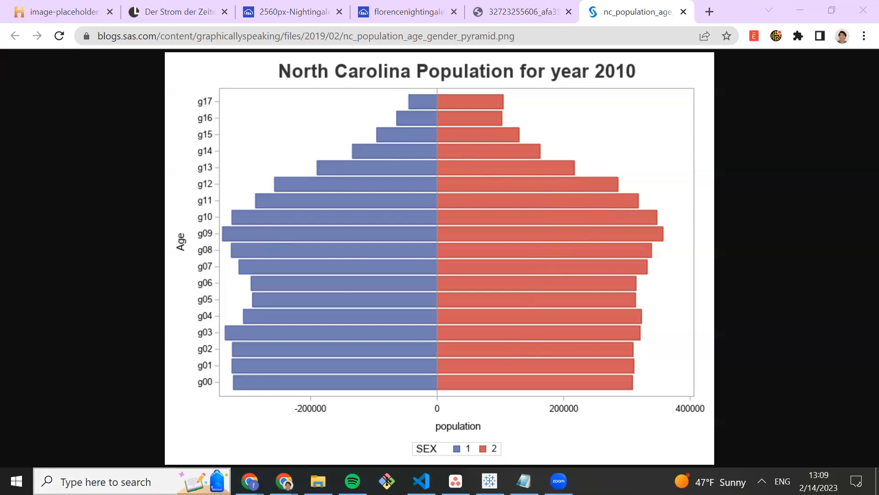
Switch to Tableau Public and close the Tab-Example-1 workbook
{"action": "key", "text": "super"}
{"action": "type", "text": "tabl"}
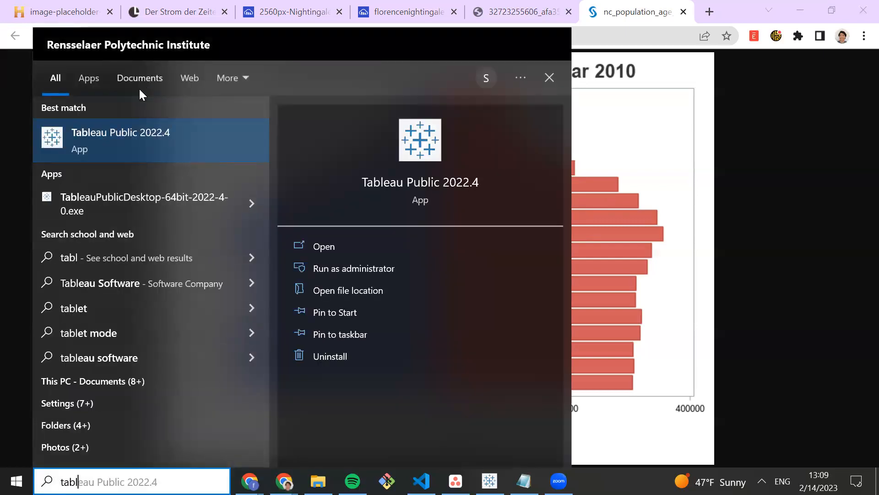
{"action": "left_click", "coordinate": [131, 138]}
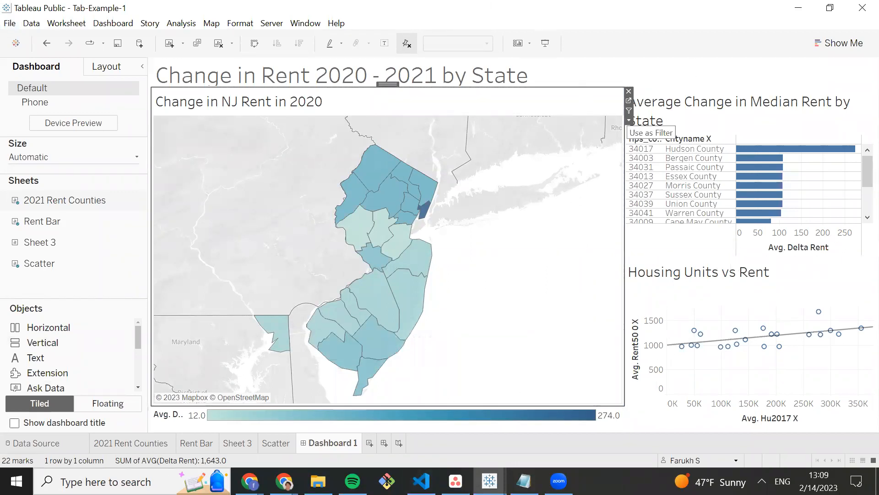
{"action": "left_click", "coordinate": [9, 23]}
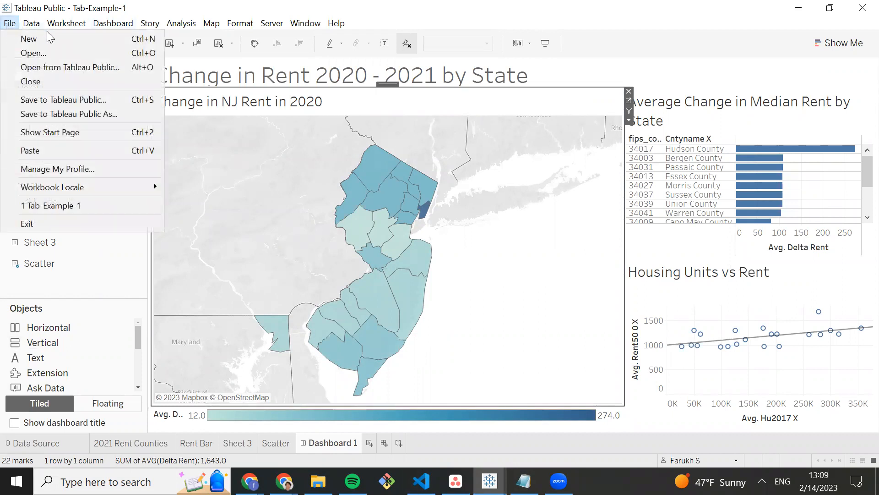
{"action": "left_click", "coordinate": [83, 81]}
{"action": "left_click", "coordinate": [400, 260]}
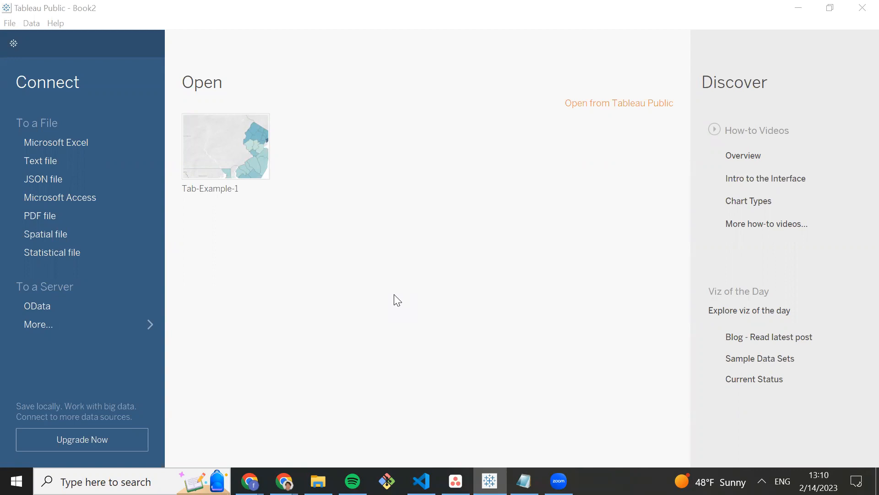
Connect to the text file pivot_year.csv in the week_10 data folder
{"action": "left_click", "coordinate": [47, 156]}
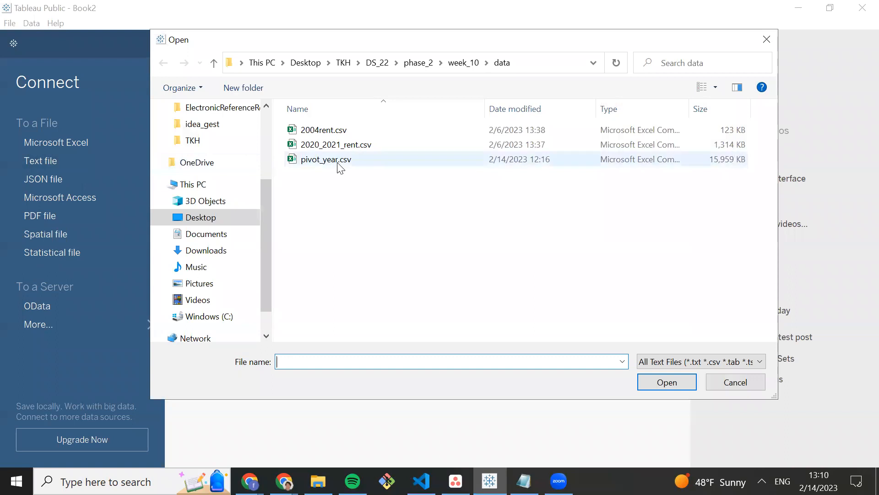
{"action": "left_click", "coordinate": [348, 159]}
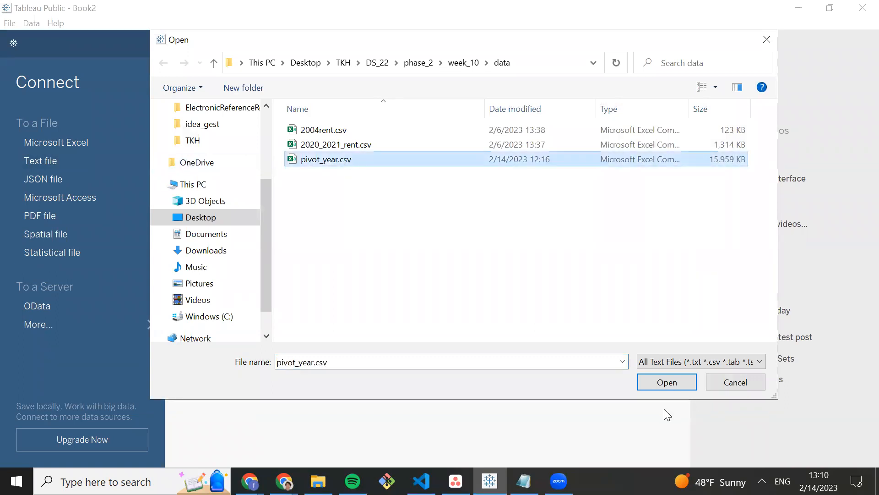
{"action": "left_click", "coordinate": [655, 380]}
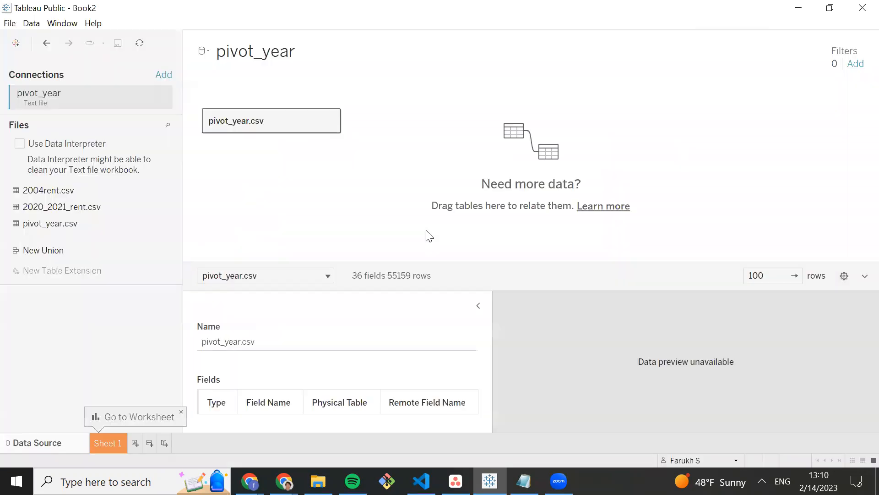
Change the Fips Corrected field's data type to String and assign it a geographic role
{"action": "left_click", "coordinate": [477, 306]}
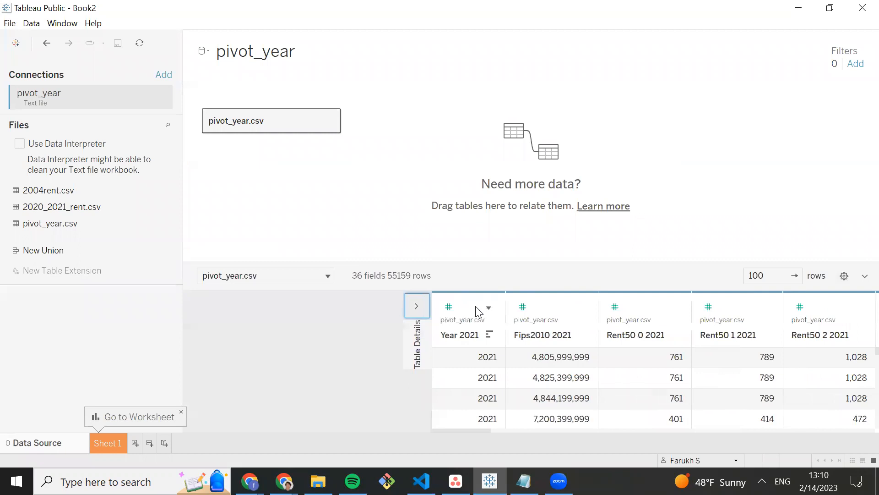
{"action": "left_click_drag", "start_coordinate": [291, 431], "coordinate": [453, 431]}
{"action": "left_click_drag", "start_coordinate": [689, 433], "coordinate": [819, 415]}
{"action": "left_click", "coordinate": [800, 313]}
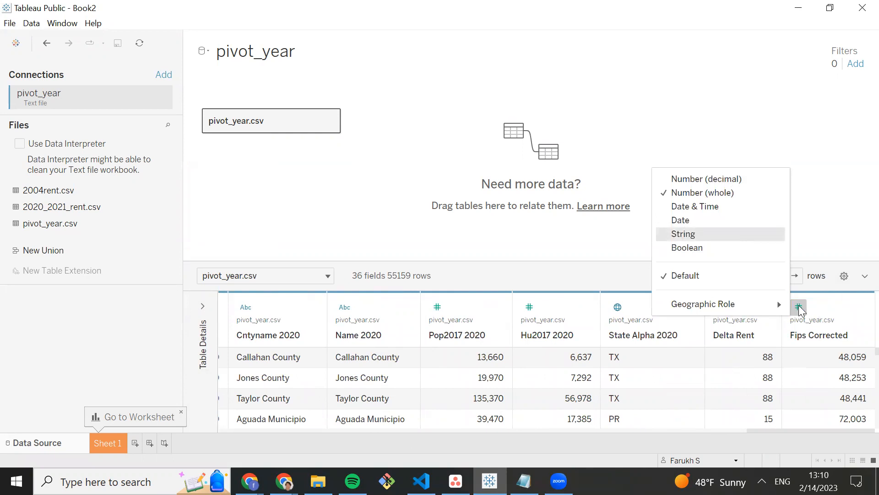
{"action": "left_click", "coordinate": [740, 235]}
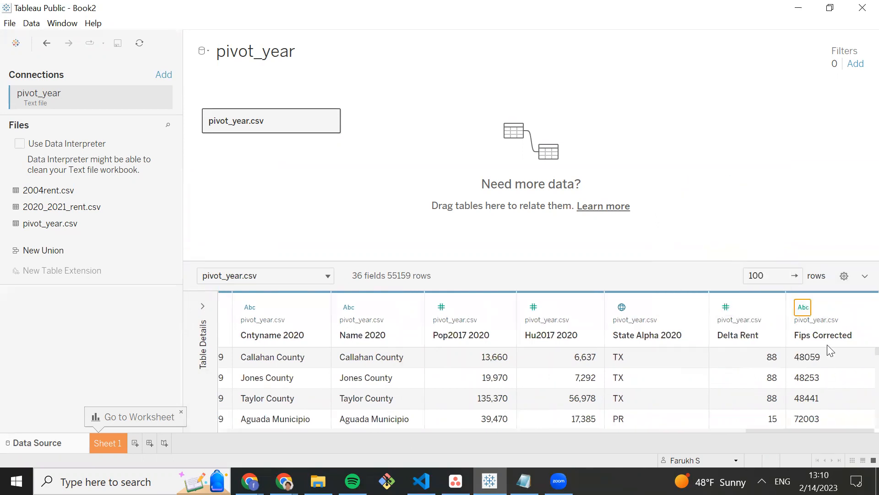
{"action": "left_click", "coordinate": [803, 307]}
{"action": "mouse_move", "coordinate": [730, 290]}
{"action": "left_click", "coordinate": [560, 209]}
{"action": "left_click", "coordinate": [181, 412]}
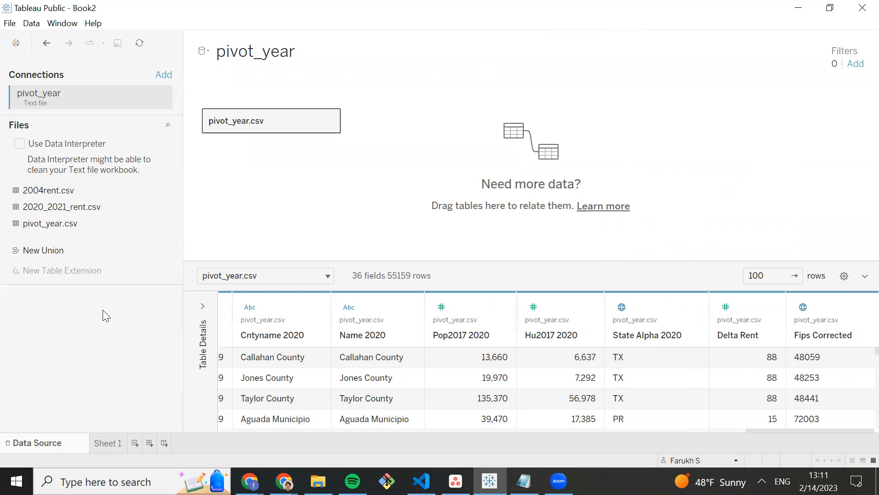
Open the first worksheet and rename it "Change in Rent"
{"action": "left_click", "coordinate": [114, 444]}
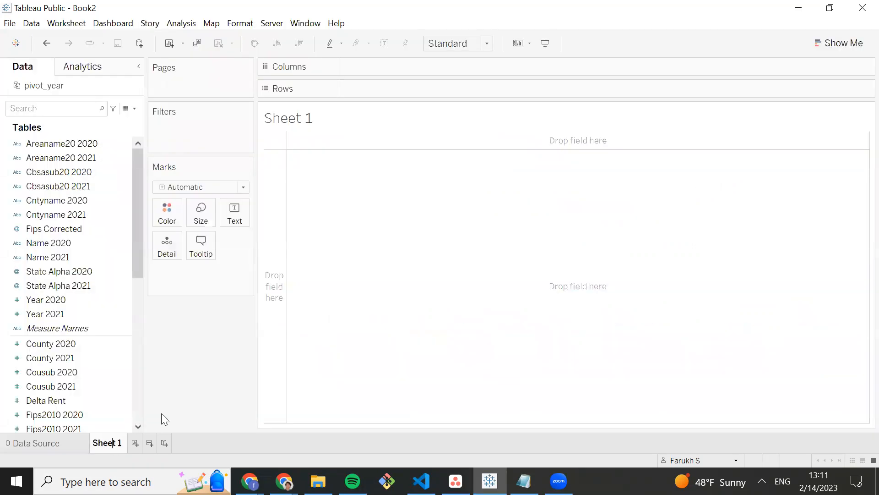
{"action": "double_click", "coordinate": [97, 444]}
{"action": "type", "text": "RCh"}
{"action": "key", "text": "BackSpace"}
{"action": "key", "text": "BackSpace"}
{"action": "key", "text": "BackSpace"}
{"action": "type", "text": "Change in "}
{"action": "type", "text": "Remn"}
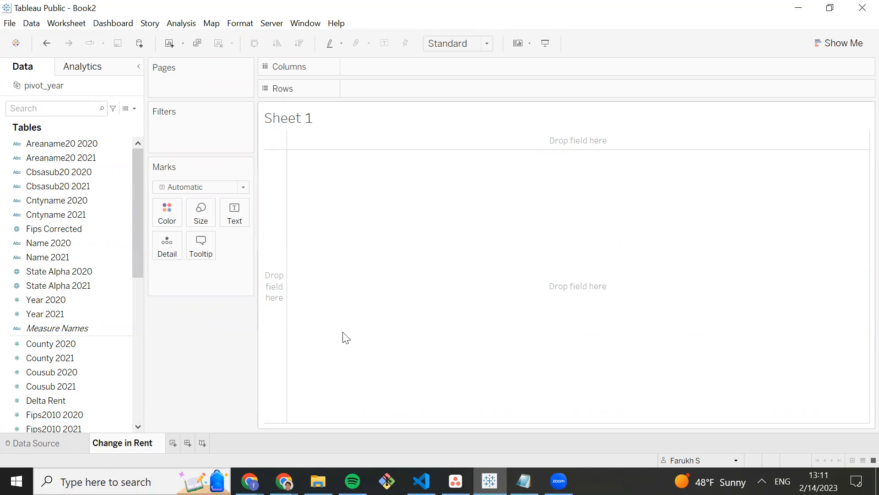
{"action": "left_click", "coordinate": [346, 338]}
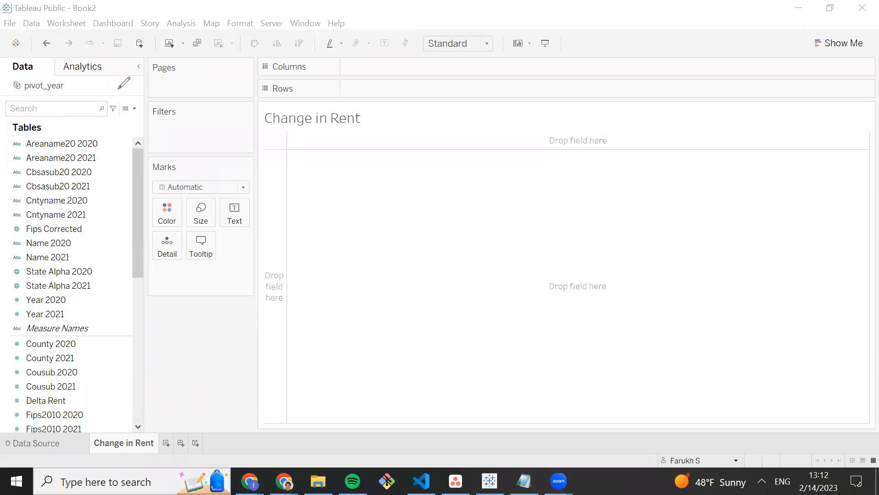
{"action": "left_click_drag", "start_coordinate": [114, 56], "coordinate": [2, 75]}
{"action": "mouse_move", "coordinate": [10, 226]}
{"action": "left_mouse_down"}
{"action": "mouse_move", "coordinate": [26, 411]}
{"action": "mouse_move", "coordinate": [198, 263]}
{"action": "mouse_move", "coordinate": [147, 21]}
{"action": "mouse_move", "coordinate": [87, 23]}
{"action": "left_mouse_up"}
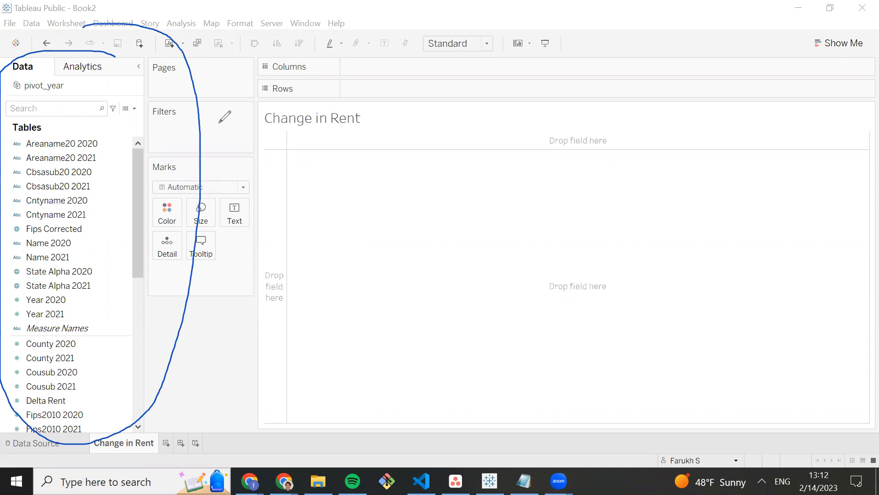
{"action": "mouse_move", "coordinate": [339, 177]}
{"action": "left_mouse_down"}
{"action": "mouse_move", "coordinate": [363, 204]}
{"action": "mouse_move", "coordinate": [433, 211]}
{"action": "left_mouse_up"}
{"action": "left_click", "coordinate": [360, 188]}
{"action": "left_click", "coordinate": [430, 190]}
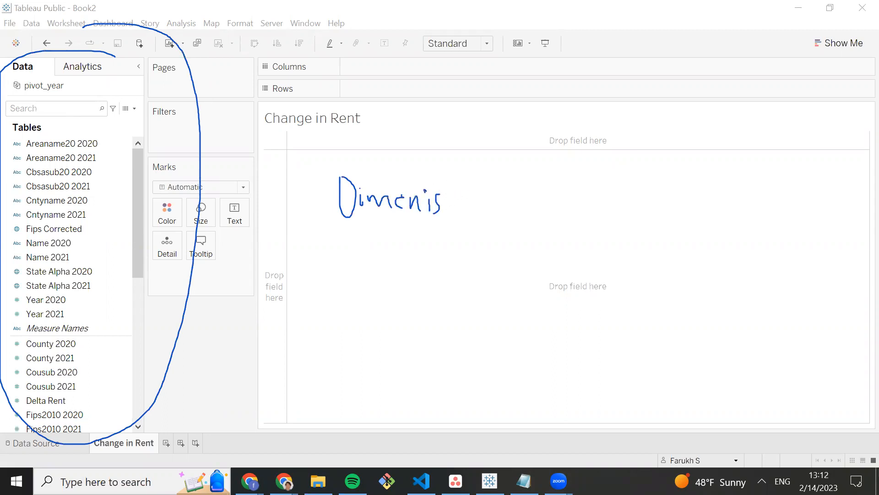
{"action": "key", "text": "ctrl+z"}
{"action": "key", "text": "ctrl+z"}
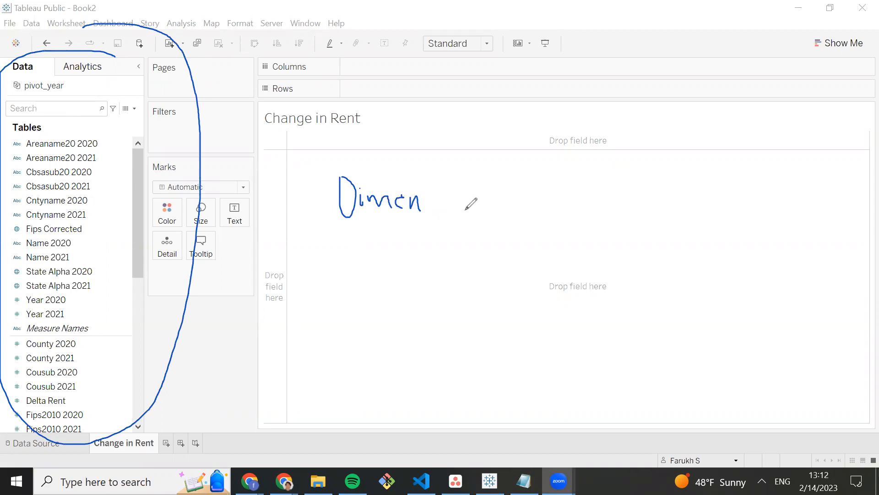
{"action": "left_click_drag", "start_coordinate": [438, 192], "coordinate": [425, 209]}
{"action": "mouse_move", "coordinate": [448, 194]}
{"action": "left_mouse_down"}
{"action": "mouse_move", "coordinate": [448, 205]}
{"action": "mouse_move", "coordinate": [461, 193]}
{"action": "mouse_move", "coordinate": [488, 205]}
{"action": "left_mouse_up"}
{"action": "left_click", "coordinate": [447, 192]}
{"action": "mouse_move", "coordinate": [316, 195]}
{"action": "left_mouse_down"}
{"action": "mouse_move", "coordinate": [277, 156]}
{"action": "mouse_move", "coordinate": [130, 132]}
{"action": "mouse_move", "coordinate": [138, 139]}
{"action": "left_mouse_up"}
{"action": "mouse_move", "coordinate": [332, 216]}
{"action": "left_mouse_down"}
{"action": "mouse_move", "coordinate": [179, 315]}
{"action": "mouse_move", "coordinate": [123, 325]}
{"action": "mouse_move", "coordinate": [146, 340]}
{"action": "left_mouse_up"}
{"action": "left_click_drag", "start_coordinate": [17, 305], "coordinate": [72, 311]}
{"action": "left_click_drag", "start_coordinate": [22, 290], "coordinate": [67, 292]}
{"action": "left_click_drag", "start_coordinate": [23, 262], "coordinate": [69, 262]}
{"action": "left_click_drag", "start_coordinate": [24, 232], "coordinate": [76, 234]}
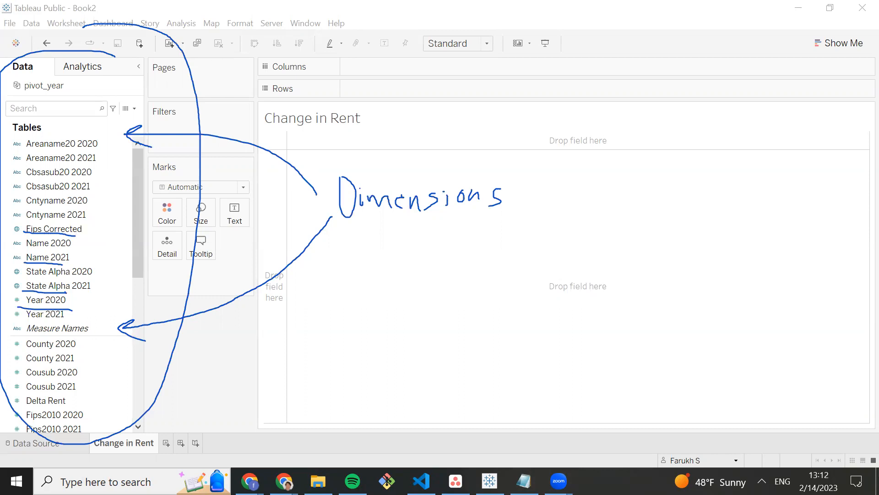
{"action": "key", "text": "Escape"}
{"action": "scroll", "coordinate": [70, 308], "scroll_direction": "down", "scroll_amount": 5}
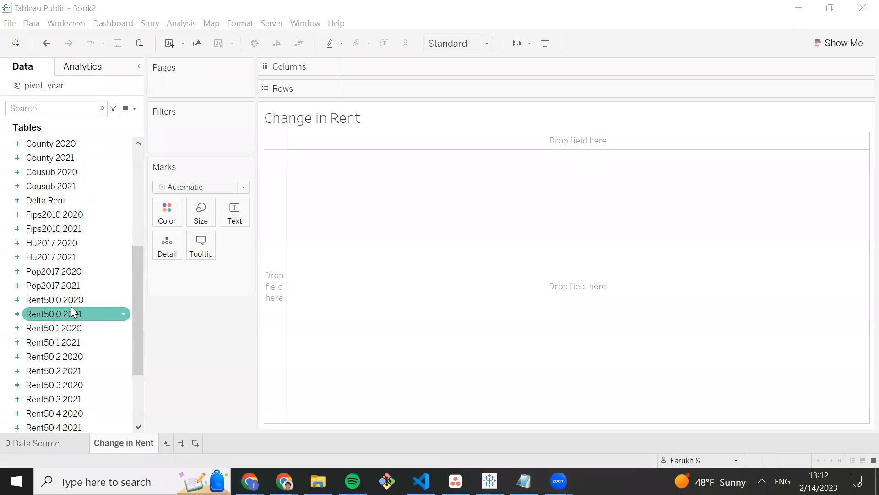
{"action": "scroll", "coordinate": [71, 309], "scroll_direction": "up", "scroll_amount": 2}
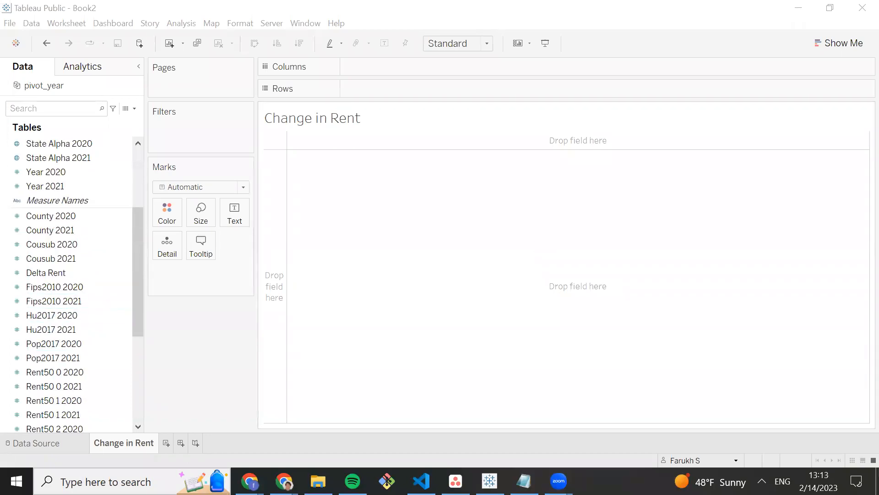
{"action": "mouse_move", "coordinate": [119, 207]}
{"action": "left_mouse_down"}
{"action": "mouse_move", "coordinate": [28, 463]}
{"action": "mouse_move", "coordinate": [171, 181]}
{"action": "mouse_move", "coordinate": [104, 169]}
{"action": "left_mouse_up"}
{"action": "left_click_drag", "start_coordinate": [370, 226], "coordinate": [391, 217]}
{"action": "mouse_move", "coordinate": [409, 247]}
{"action": "left_mouse_down"}
{"action": "mouse_move", "coordinate": [481, 204]}
{"action": "mouse_move", "coordinate": [485, 236]}
{"action": "mouse_move", "coordinate": [497, 241]}
{"action": "mouse_move", "coordinate": [524, 227]}
{"action": "mouse_move", "coordinate": [533, 240]}
{"action": "mouse_move", "coordinate": [549, 228]}
{"action": "mouse_move", "coordinate": [577, 227]}
{"action": "mouse_move", "coordinate": [578, 238]}
{"action": "left_mouse_up"}
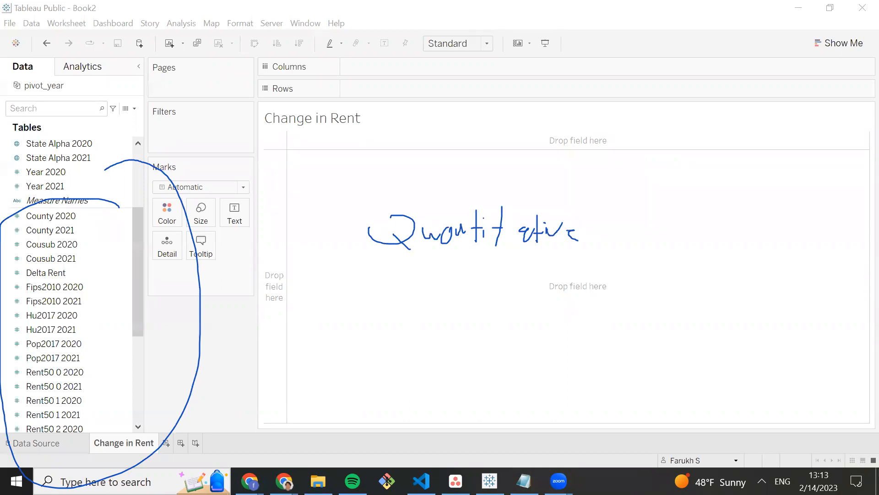
{"action": "key", "text": "Escape"}
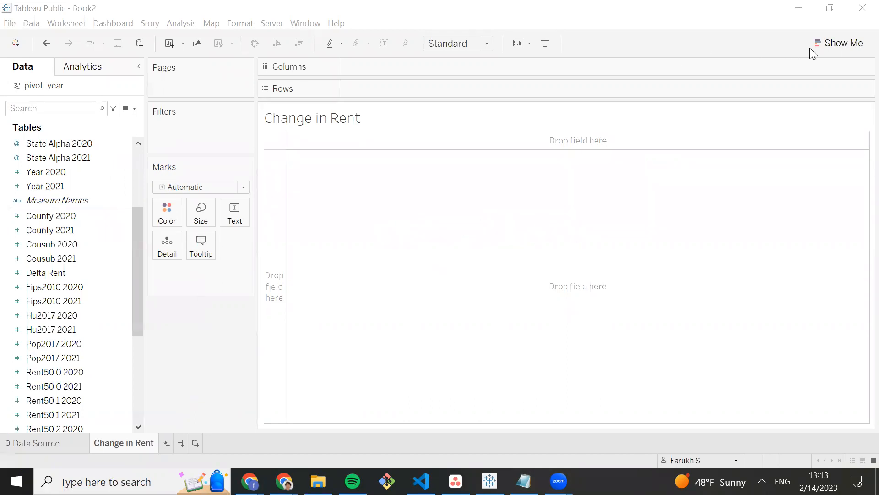
Display the Show Me chart types for the Change in Rent sheet
{"action": "left_click", "coordinate": [832, 43]}
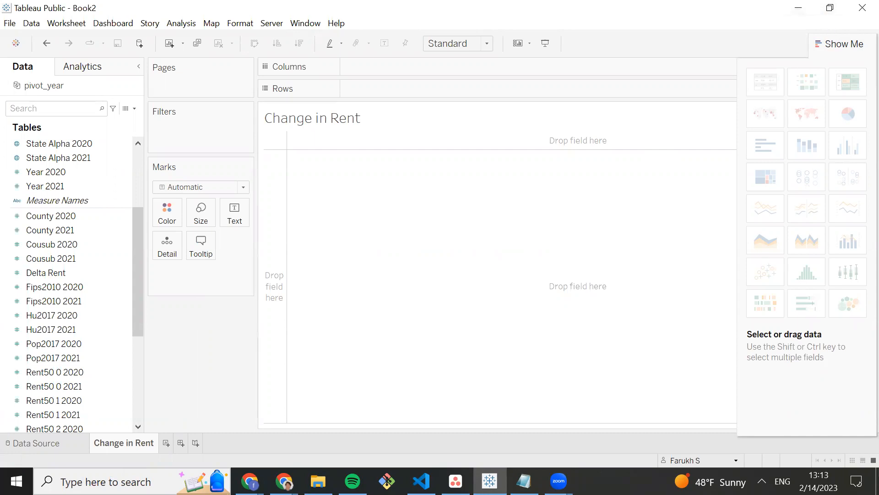
{"action": "mouse_move", "coordinate": [228, 93]}
{"action": "left_mouse_down"}
{"action": "mouse_move", "coordinate": [202, 156]}
{"action": "mouse_move", "coordinate": [212, 111]}
{"action": "mouse_move", "coordinate": [198, 94]}
{"action": "left_mouse_up"}
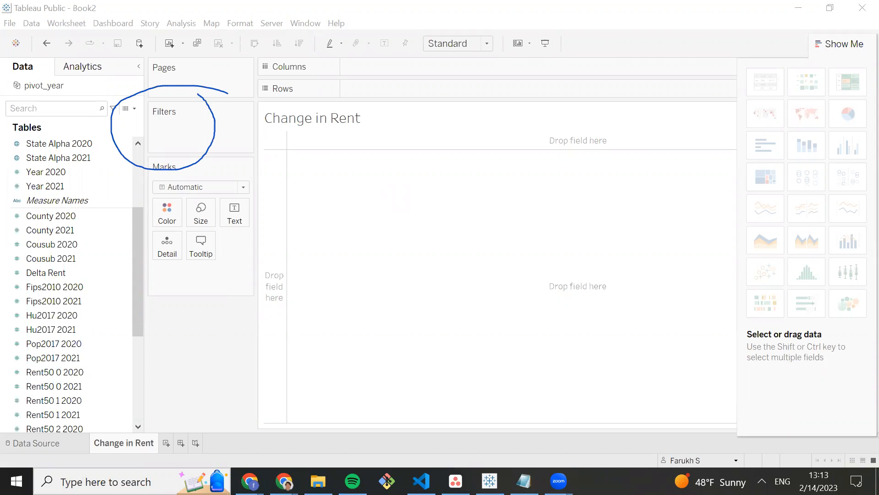
{"action": "mouse_move", "coordinate": [207, 146]}
{"action": "left_mouse_down"}
{"action": "mouse_move", "coordinate": [169, 153]}
{"action": "mouse_move", "coordinate": [263, 230]}
{"action": "mouse_move", "coordinate": [217, 144]}
{"action": "left_mouse_up"}
{"action": "mouse_move", "coordinate": [317, 188]}
{"action": "left_mouse_down"}
{"action": "mouse_move", "coordinate": [308, 207]}
{"action": "mouse_move", "coordinate": [345, 208]}
{"action": "mouse_move", "coordinate": [352, 223]}
{"action": "mouse_move", "coordinate": [367, 209]}
{"action": "mouse_move", "coordinate": [434, 208]}
{"action": "mouse_move", "coordinate": [405, 211]}
{"action": "mouse_move", "coordinate": [422, 199]}
{"action": "mouse_move", "coordinate": [447, 210]}
{"action": "mouse_move", "coordinate": [423, 275]}
{"action": "left_mouse_up"}
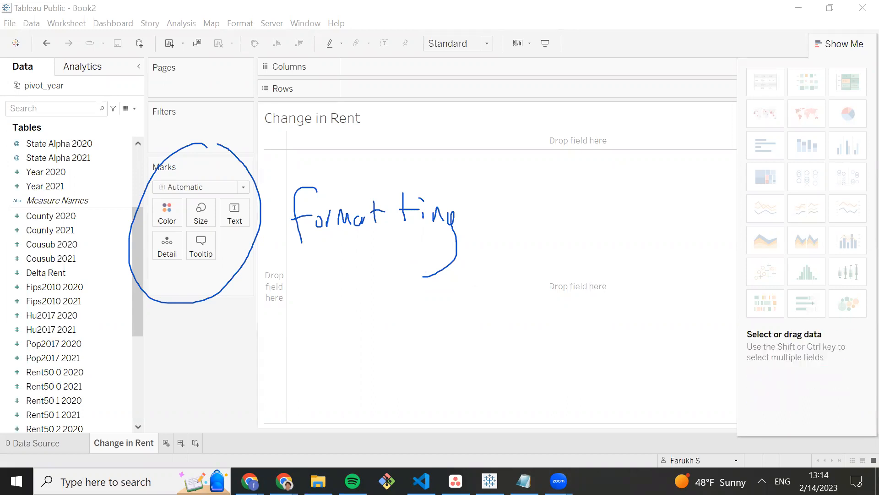
{"action": "key", "text": "Escape"}
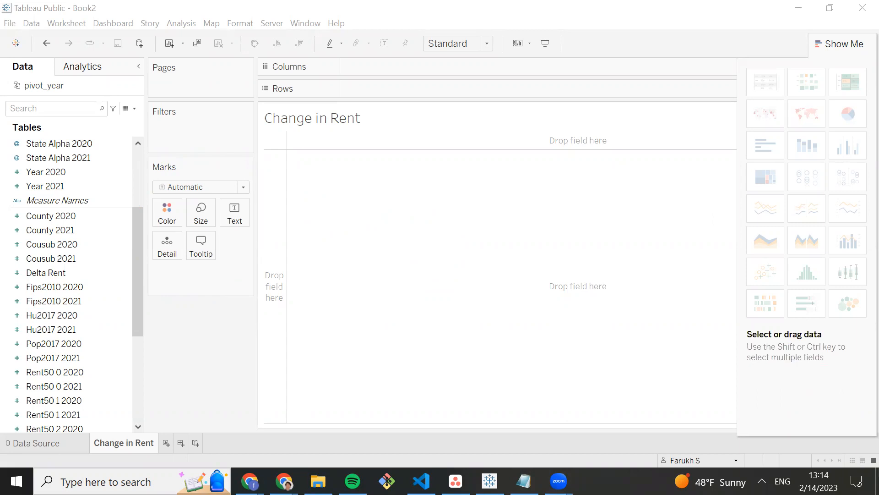
{"action": "left_click_drag", "start_coordinate": [317, 166], "coordinate": [321, 213]}
{"action": "left_click_drag", "start_coordinate": [338, 162], "coordinate": [342, 205]}
{"action": "left_click_drag", "start_coordinate": [311, 164], "coordinate": [349, 204]}
{"action": "mouse_move", "coordinate": [387, 204]}
{"action": "left_mouse_down"}
{"action": "mouse_move", "coordinate": [373, 194]}
{"action": "mouse_move", "coordinate": [412, 176]}
{"action": "mouse_move", "coordinate": [427, 195]}
{"action": "left_mouse_up"}
{"action": "left_click_drag", "start_coordinate": [475, 164], "coordinate": [501, 162]}
{"action": "left_click_drag", "start_coordinate": [489, 165], "coordinate": [483, 199]}
{"action": "mouse_move", "coordinate": [522, 192]}
{"action": "left_mouse_down"}
{"action": "mouse_move", "coordinate": [524, 182]}
{"action": "mouse_move", "coordinate": [535, 187]}
{"action": "left_mouse_up"}
{"action": "left_click_drag", "start_coordinate": [557, 182], "coordinate": [550, 198]}
{"action": "left_click_drag", "start_coordinate": [567, 189], "coordinate": [577, 195]}
{"action": "mouse_move", "coordinate": [580, 187]}
{"action": "left_mouse_down"}
{"action": "mouse_move", "coordinate": [581, 225]}
{"action": "mouse_move", "coordinate": [588, 208]}
{"action": "left_mouse_up"}
{"action": "left_click_drag", "start_coordinate": [532, 181], "coordinate": [545, 183]}
{"action": "mouse_move", "coordinate": [402, 239]}
{"action": "left_mouse_down"}
{"action": "mouse_move", "coordinate": [405, 268]}
{"action": "mouse_move", "coordinate": [439, 264]}
{"action": "left_mouse_up"}
{"action": "mouse_move", "coordinate": [443, 265]}
{"action": "left_mouse_down"}
{"action": "mouse_move", "coordinate": [448, 251]}
{"action": "mouse_move", "coordinate": [446, 289]}
{"action": "left_mouse_up"}
{"action": "left_click_drag", "start_coordinate": [468, 256], "coordinate": [480, 262]}
{"action": "left_click_drag", "start_coordinate": [365, 308], "coordinate": [364, 355]}
{"action": "left_click_drag", "start_coordinate": [398, 329], "coordinate": [399, 346]}
{"action": "left_click_drag", "start_coordinate": [405, 348], "coordinate": [416, 328]}
{"action": "mouse_move", "coordinate": [489, 303]}
{"action": "left_mouse_down"}
{"action": "mouse_move", "coordinate": [473, 342]}
{"action": "mouse_move", "coordinate": [520, 342]}
{"action": "mouse_move", "coordinate": [553, 320]}
{"action": "left_mouse_up"}
{"action": "mouse_move", "coordinate": [563, 309]}
{"action": "left_mouse_down"}
{"action": "mouse_move", "coordinate": [566, 341]}
{"action": "mouse_move", "coordinate": [578, 319]}
{"action": "left_mouse_up"}
{"action": "left_click_drag", "start_coordinate": [323, 344], "coordinate": [345, 341]}
{"action": "left_click_drag", "start_coordinate": [344, 263], "coordinate": [370, 262]}
{"action": "left_click_drag", "start_coordinate": [282, 192], "coordinate": [300, 192]}
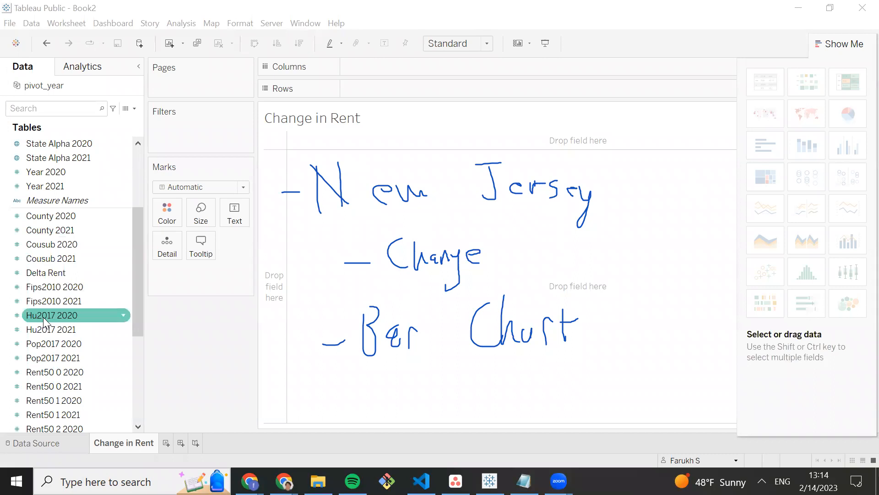
Add the Delta Rent measure to the rows and turn the view into a horizontal bar chart
{"action": "scroll", "coordinate": [46, 323], "scroll_direction": "down", "scroll_amount": 3}
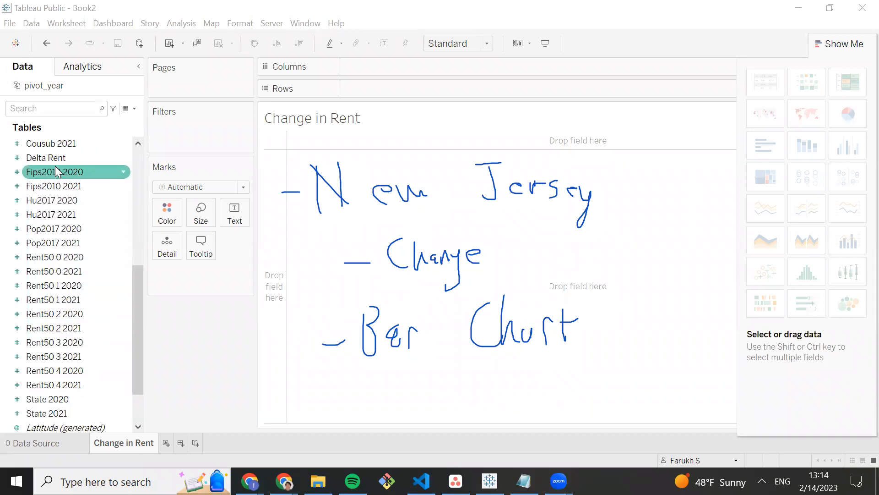
{"action": "left_click_drag", "start_coordinate": [49, 158], "coordinate": [365, 91]}
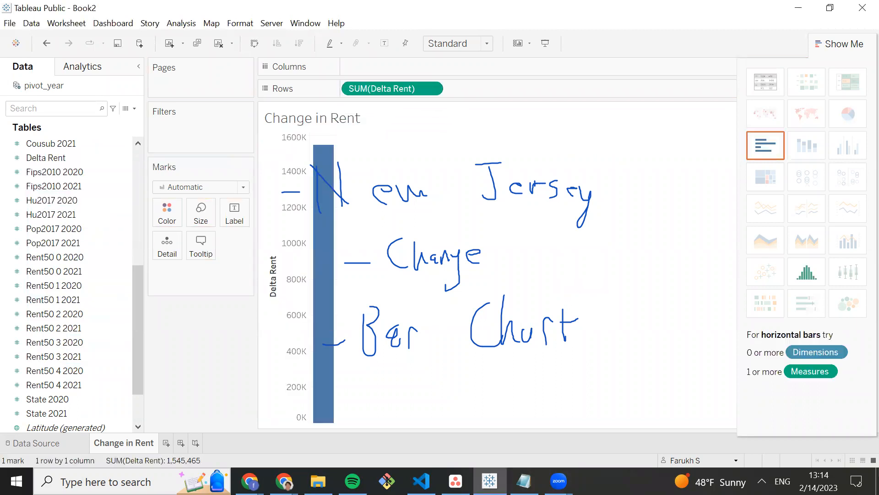
{"action": "key", "text": "Escape"}
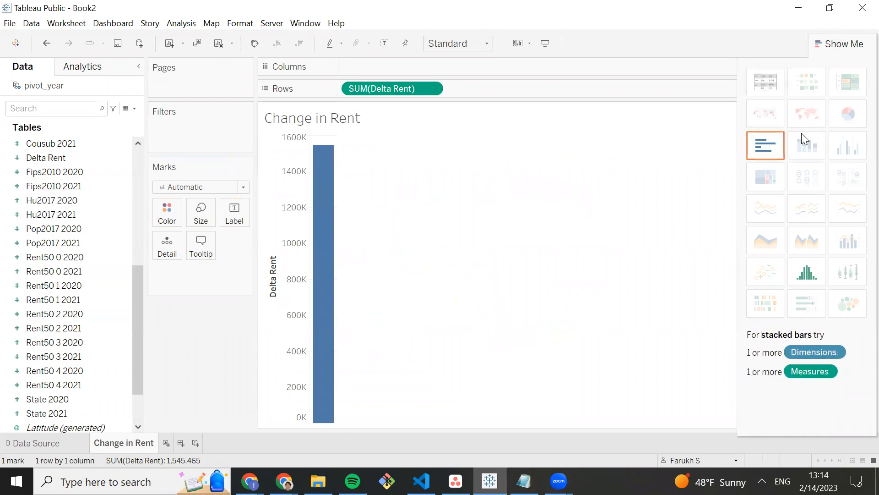
{"action": "left_click", "coordinate": [764, 147]}
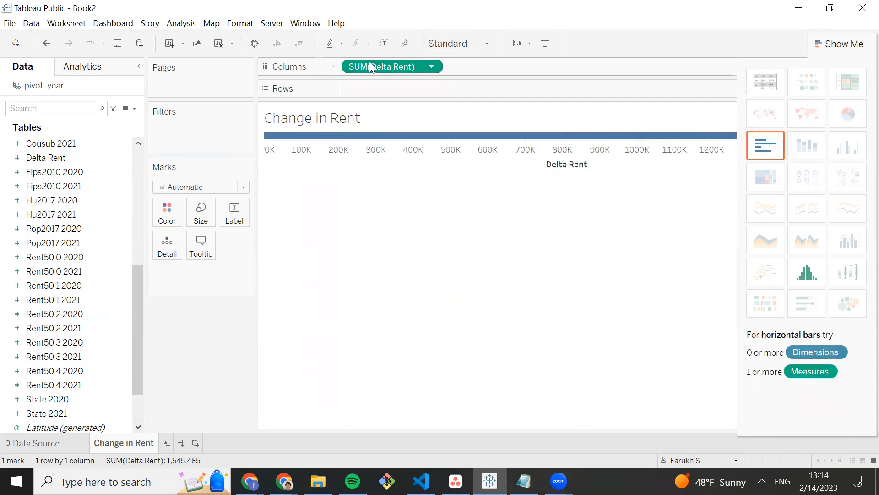
{"action": "mouse_move", "coordinate": [368, 64]}
{"action": "left_mouse_down"}
{"action": "mouse_move", "coordinate": [373, 88]}
{"action": "mouse_move", "coordinate": [392, 88]}
{"action": "mouse_move", "coordinate": [393, 67]}
{"action": "left_mouse_up"}
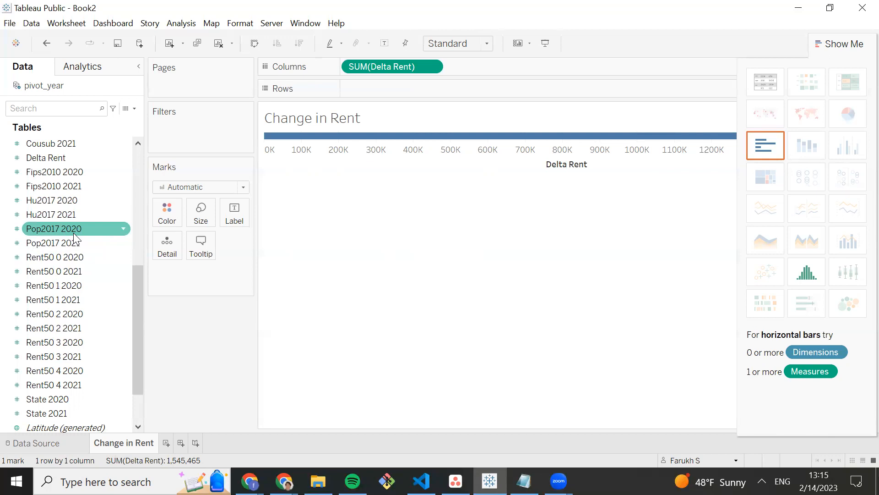
Add the Cntyname 2020 dimension to the rows and look through the Delta Rent bars by county
{"action": "scroll", "coordinate": [73, 232], "scroll_direction": "up", "scroll_amount": 6}
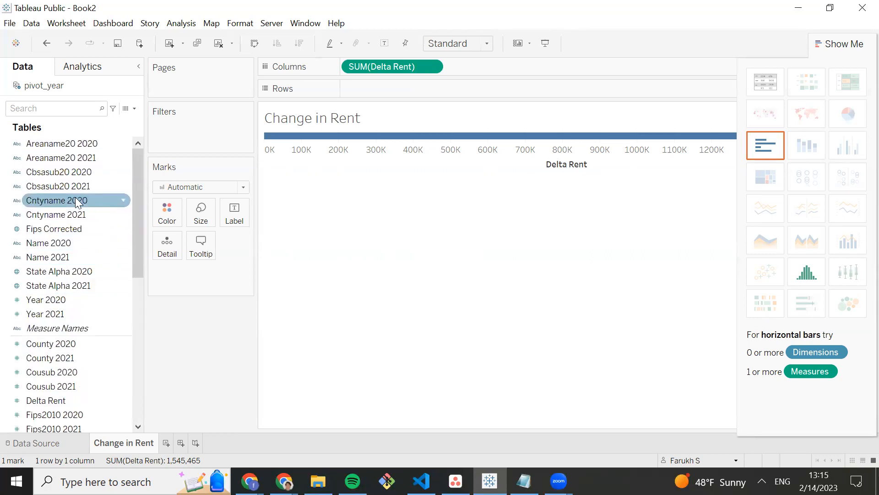
{"action": "left_click_drag", "start_coordinate": [63, 199], "coordinate": [359, 88]}
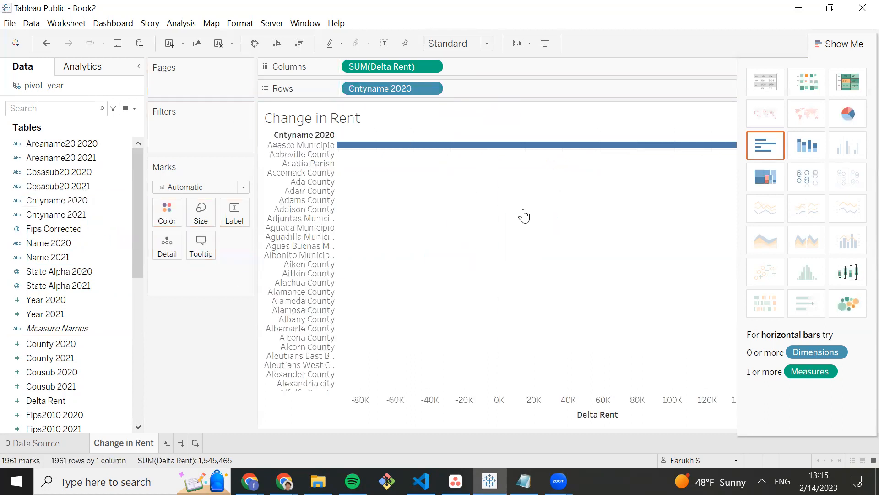
{"action": "scroll", "coordinate": [534, 241], "scroll_direction": "down", "scroll_amount": 20}
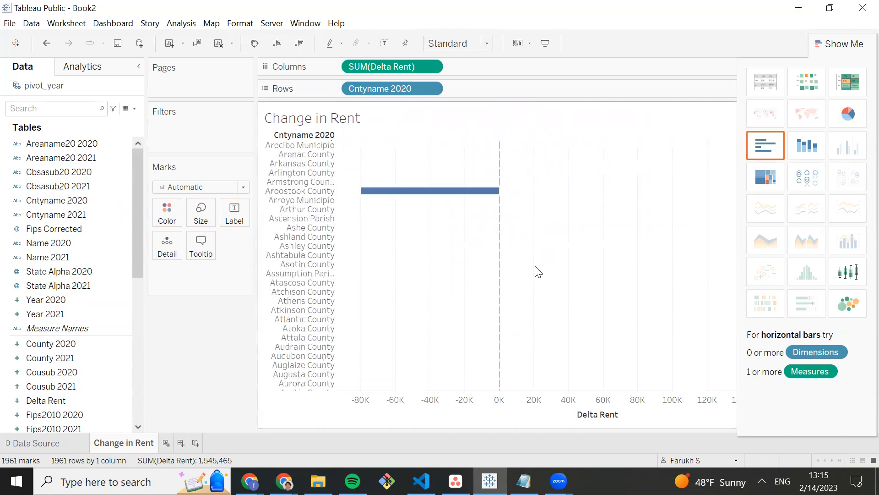
{"action": "scroll", "coordinate": [549, 292], "scroll_direction": "down", "scroll_amount": 20}
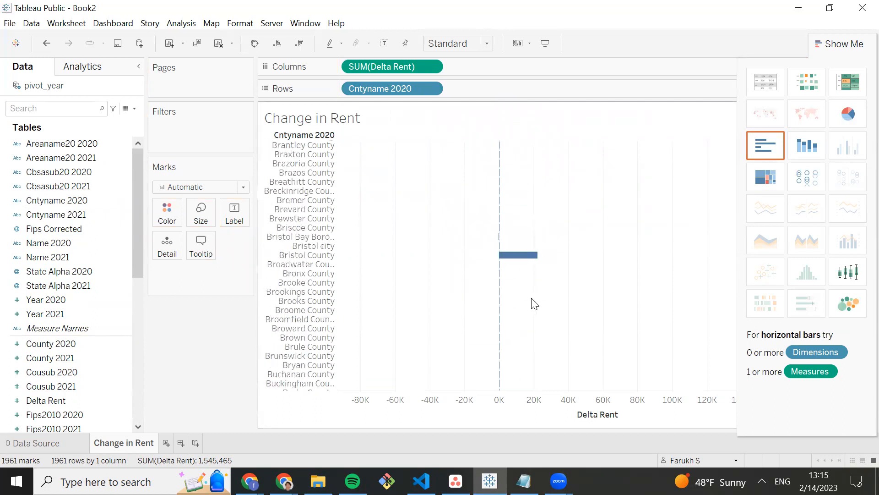
{"action": "scroll", "coordinate": [534, 299], "scroll_direction": "down", "scroll_amount": 20}
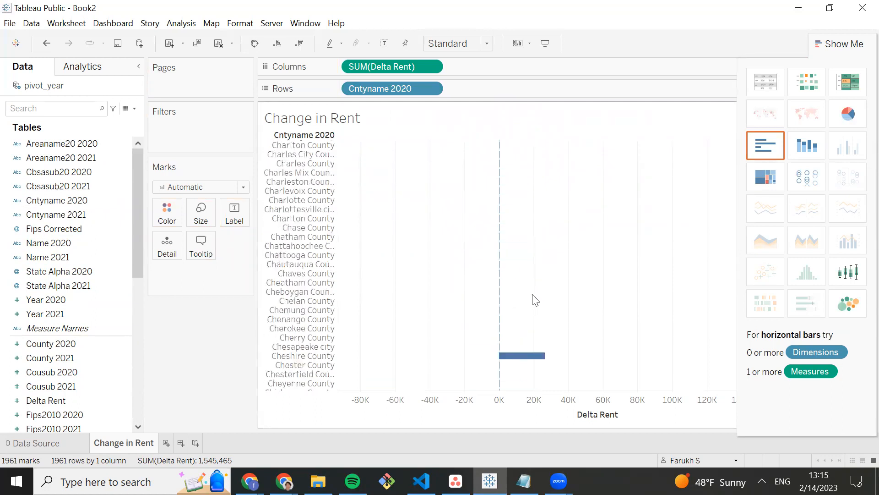
{"action": "scroll", "coordinate": [630, 289], "scroll_direction": "down", "scroll_amount": 5}
{"action": "scroll", "coordinate": [634, 293], "scroll_direction": "up", "scroll_amount": 20}
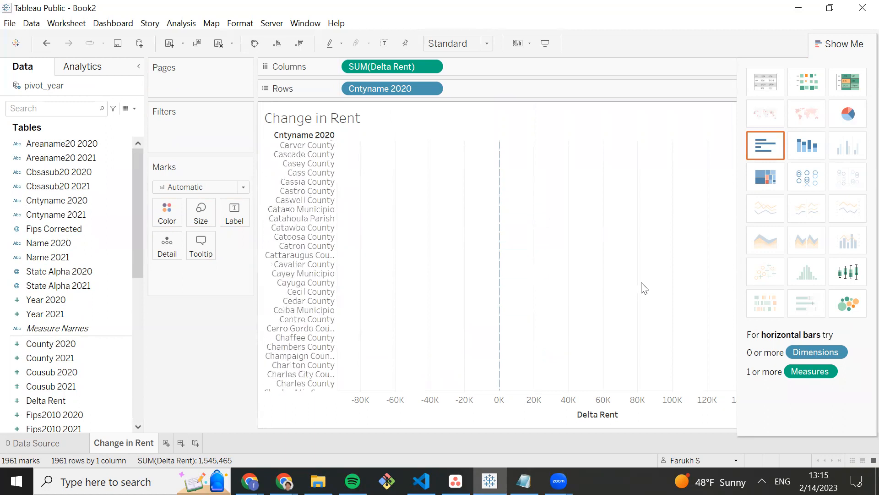
{"action": "scroll", "coordinate": [604, 275], "scroll_direction": "up", "scroll_amount": 15}
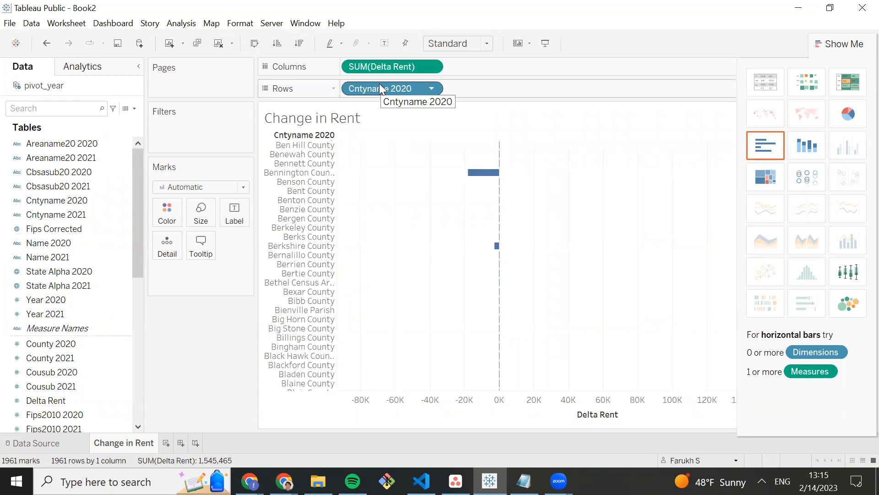
{"action": "scroll", "coordinate": [659, 367], "scroll_direction": "up", "scroll_amount": 20}
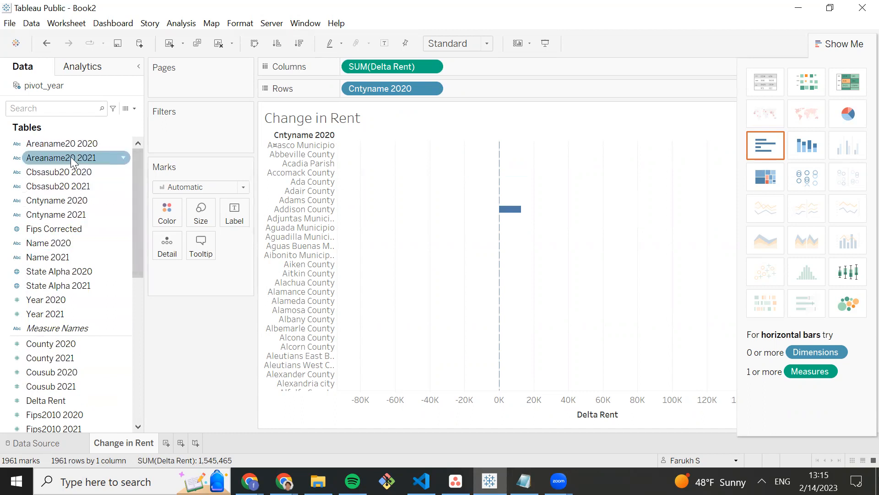
Filter the Change in Rent sheet by State Alpha 2020, keeping only NJ
{"action": "left_click", "coordinate": [44, 273]}
{"action": "mouse_move", "coordinate": [44, 273]}
{"action": "left_mouse_down"}
{"action": "mouse_move", "coordinate": [170, 316]}
{"action": "mouse_move", "coordinate": [122, 289]}
{"action": "mouse_move", "coordinate": [56, 290]}
{"action": "mouse_move", "coordinate": [69, 279]}
{"action": "mouse_move", "coordinate": [102, 182]}
{"action": "mouse_move", "coordinate": [177, 125]}
{"action": "mouse_move", "coordinate": [183, 131]}
{"action": "left_mouse_up"}
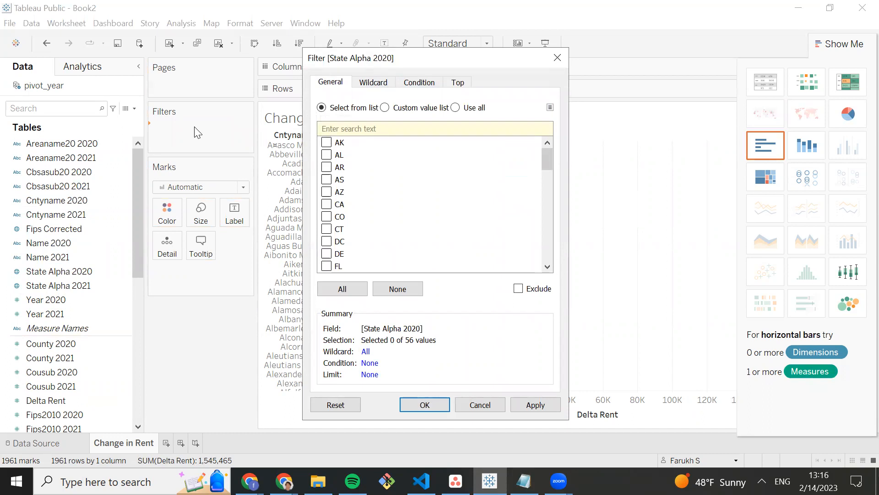
{"action": "scroll", "coordinate": [490, 165], "scroll_direction": "down", "scroll_amount": 7}
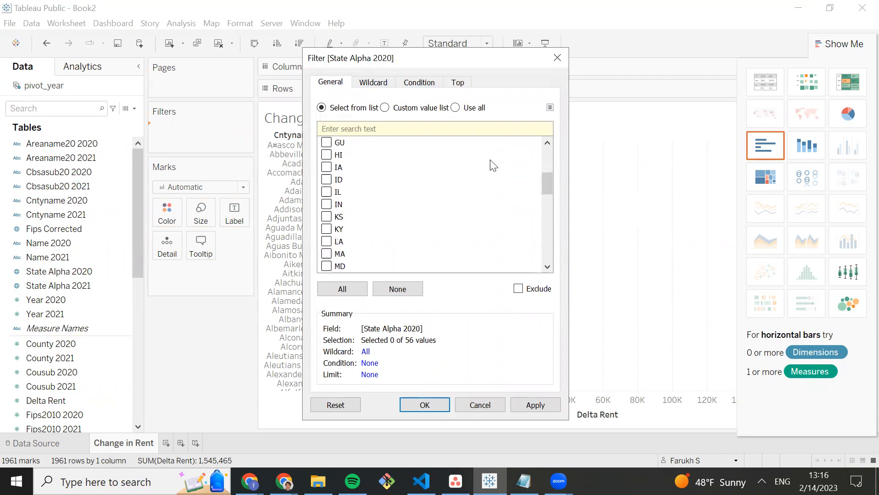
{"action": "scroll", "coordinate": [454, 194], "scroll_direction": "down", "scroll_amount": 3}
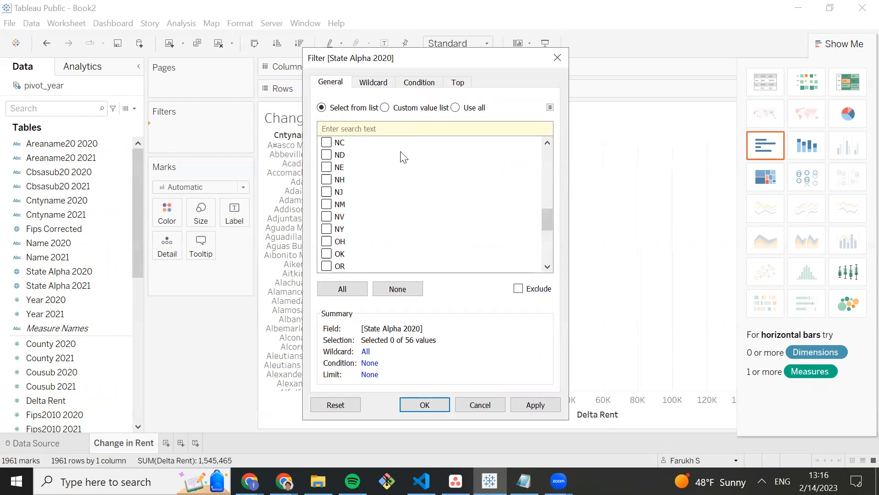
{"action": "left_click", "coordinate": [328, 192]}
{"action": "left_click", "coordinate": [425, 404]}
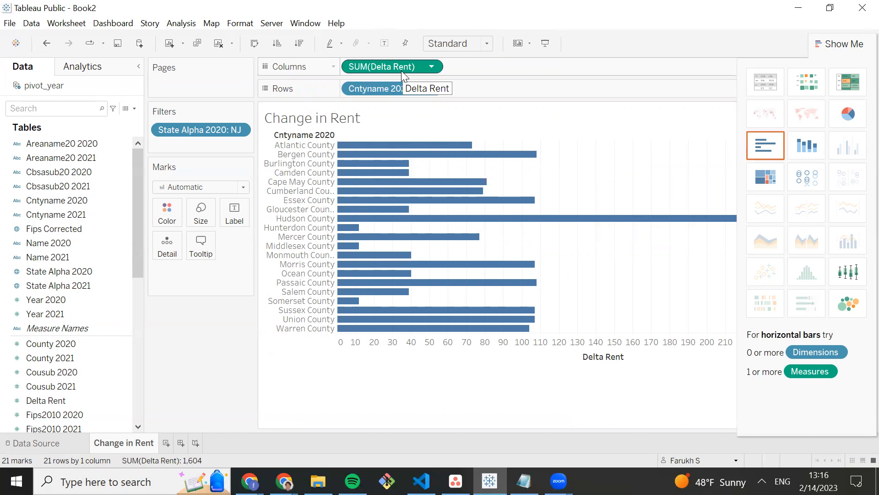
Change the Delta Rent aggregation to Average and hide the Show Me chart types
{"action": "left_click", "coordinate": [431, 67]}
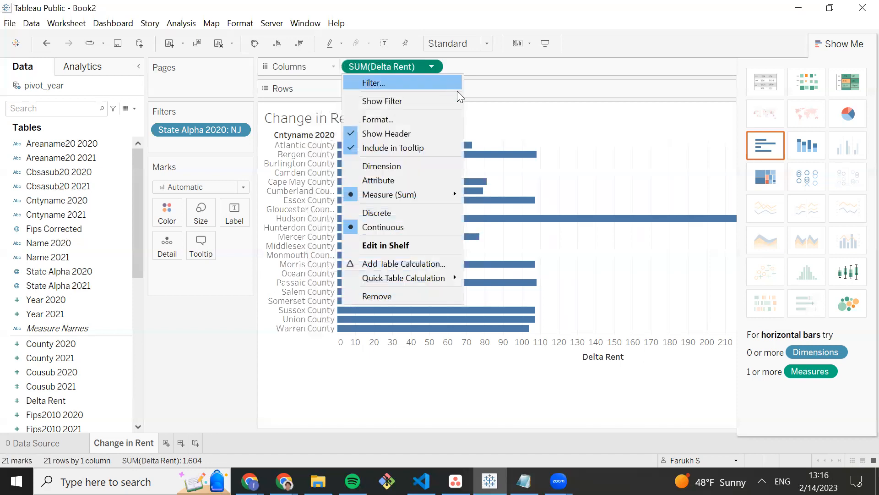
{"action": "mouse_move", "coordinate": [426, 193]}
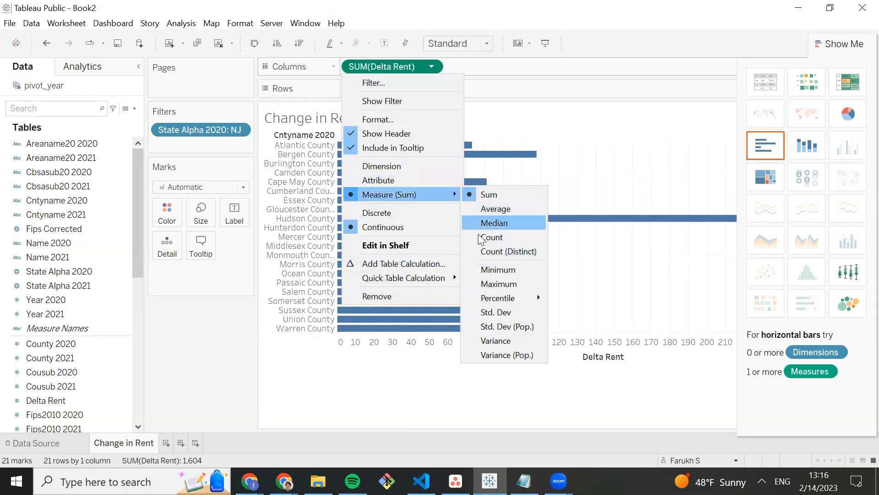
{"action": "left_click", "coordinate": [507, 210]}
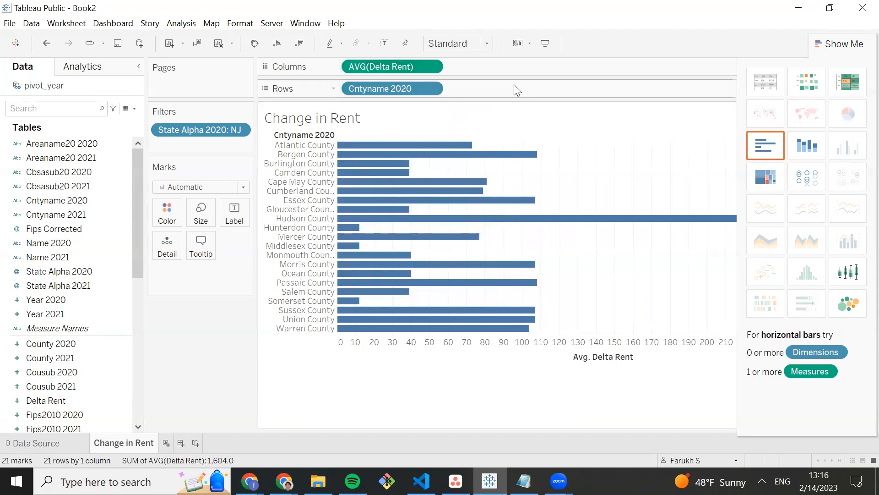
{"action": "left_click", "coordinate": [839, 43]}
Sort the counties in descending order by the AVG(Delta Rent) field
{"action": "mouse_move", "coordinate": [453, 149]}
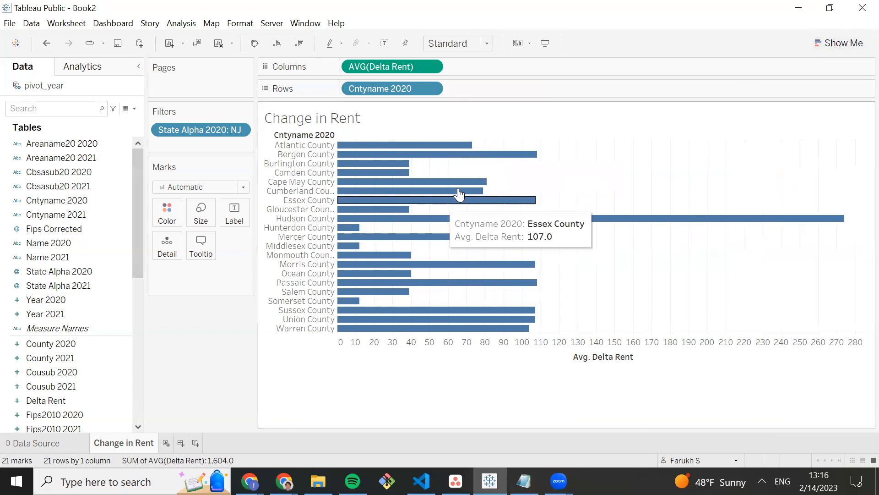
{"action": "mouse_move", "coordinate": [490, 158]}
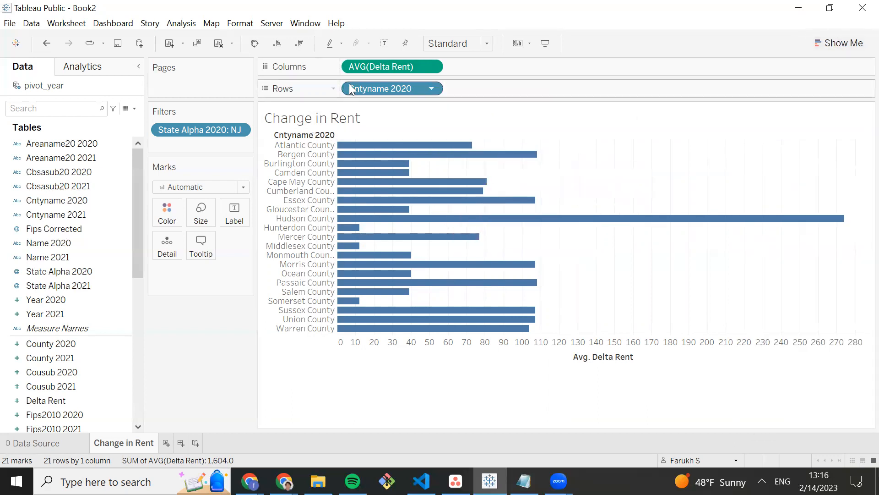
{"action": "left_click", "coordinate": [331, 137]}
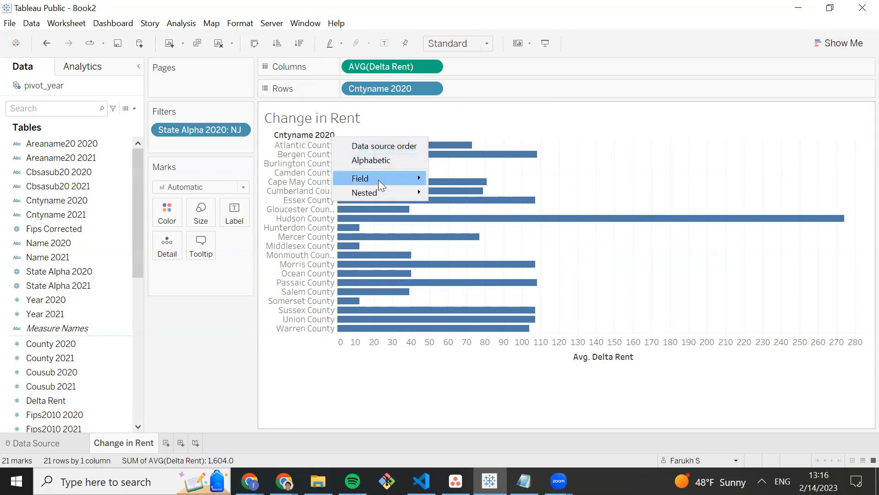
{"action": "mouse_move", "coordinate": [378, 179]}
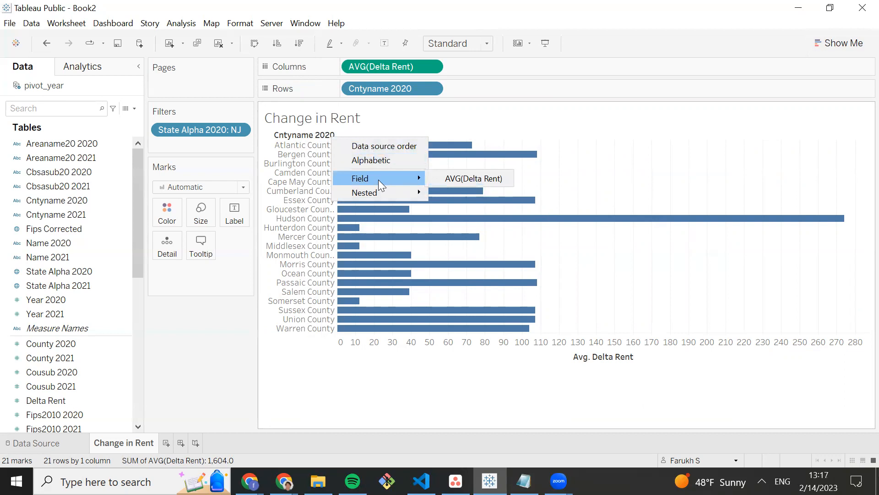
{"action": "left_click", "coordinate": [460, 175]}
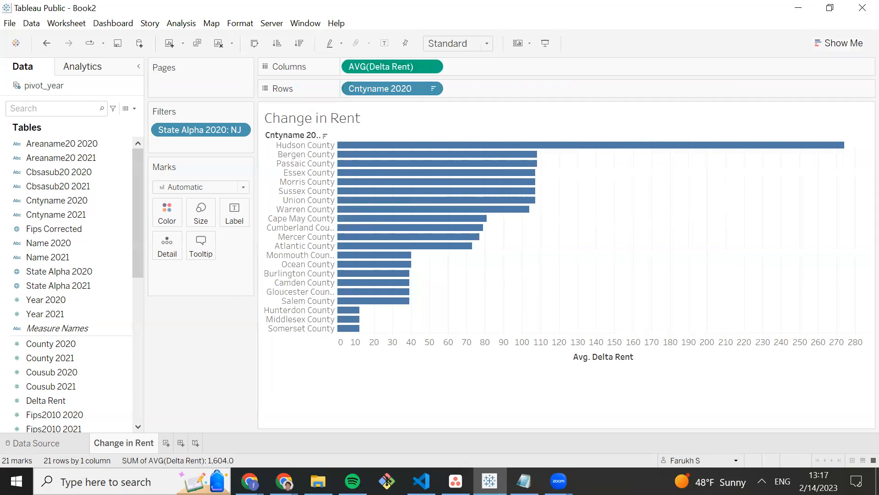
{"action": "mouse_move", "coordinate": [560, 68]}
{"action": "left_mouse_down"}
{"action": "mouse_move", "coordinate": [217, 312]}
{"action": "mouse_move", "coordinate": [182, 388]}
{"action": "mouse_move", "coordinate": [158, 405]}
{"action": "left_mouse_up"}
{"action": "left_click_drag", "start_coordinate": [213, 391], "coordinate": [164, 426]}
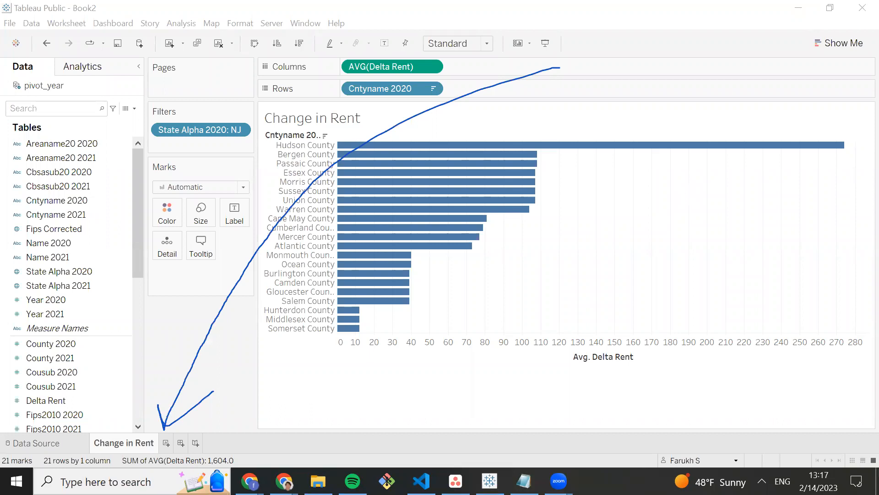
{"action": "mouse_move", "coordinate": [444, 98]}
{"action": "left_mouse_down"}
{"action": "mouse_move", "coordinate": [320, 209]}
{"action": "mouse_move", "coordinate": [166, 436]}
{"action": "left_mouse_up"}
{"action": "mouse_move", "coordinate": [212, 410]}
{"action": "left_mouse_down"}
{"action": "mouse_move", "coordinate": [168, 434]}
{"action": "mouse_move", "coordinate": [178, 430]}
{"action": "left_mouse_up"}
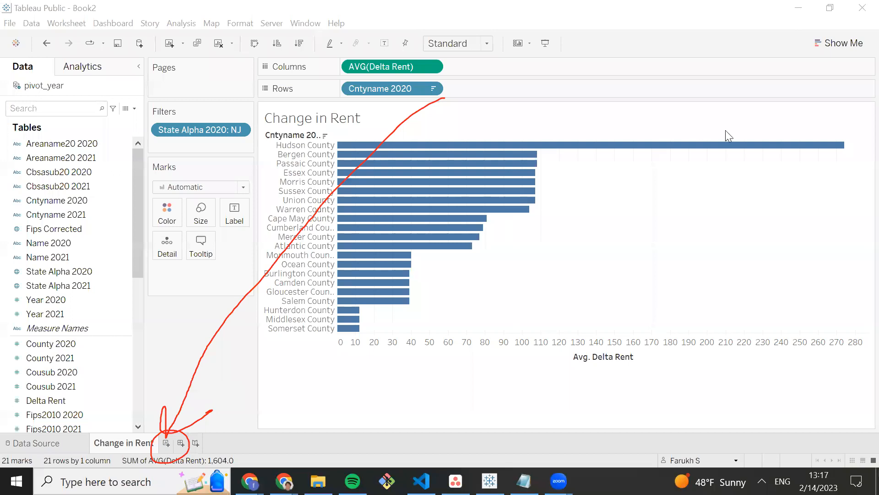
Create a new worksheet and rename it "Relationship Between Housing Units & Rent"
{"action": "left_click", "coordinate": [166, 442]}
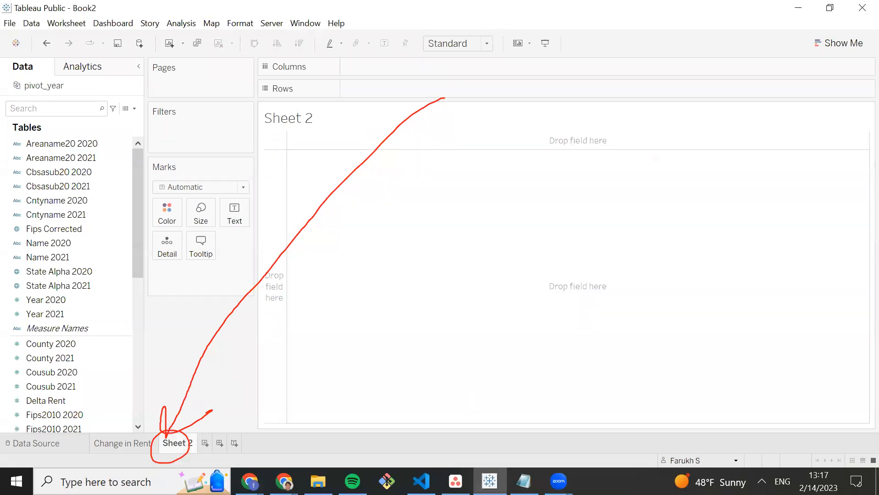
{"action": "double_click", "coordinate": [182, 443]}
{"action": "type", "text": "Relatio"}
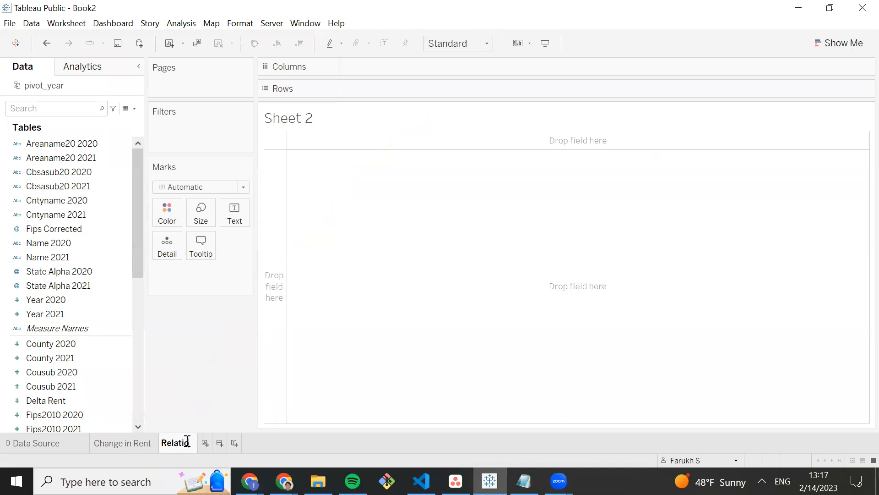
{"action": "type", "text": "nship Be"}
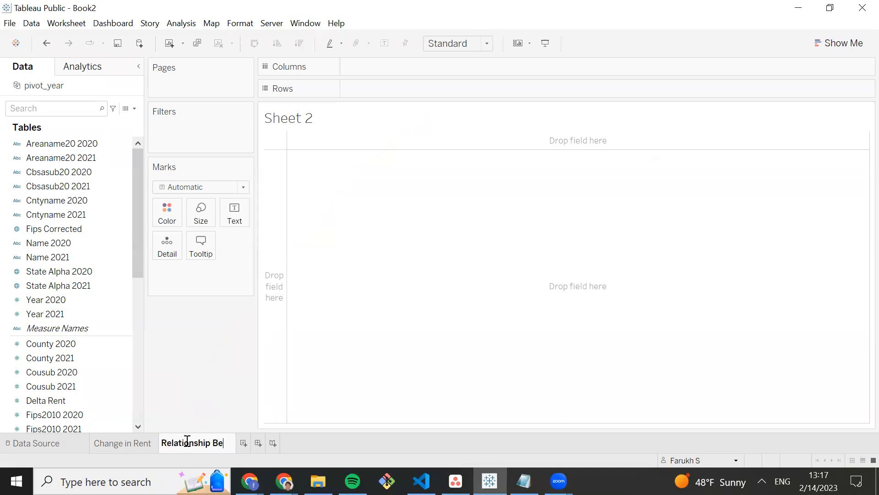
{"action": "type", "text": "tween Housing Units"}
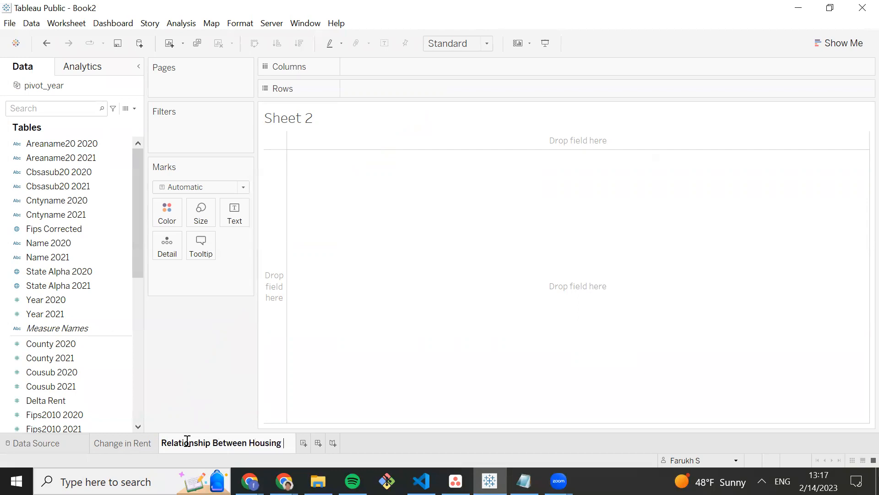
{"action": "type", "text": " & Rent"}
{"action": "key", "text": "Return"}
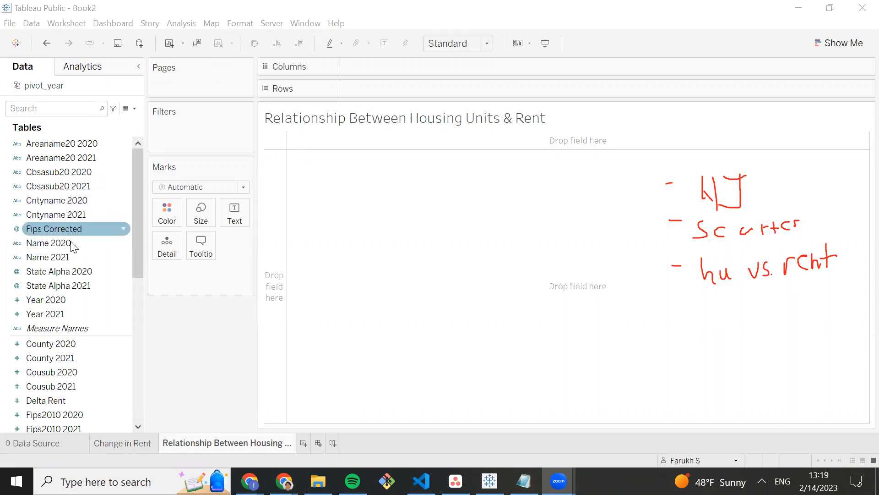
Filter the Relationship Between Housing Units & Rent sheet by State Alpha 2020, keeping only NJ
{"action": "left_click_drag", "start_coordinate": [54, 271], "coordinate": [196, 135]}
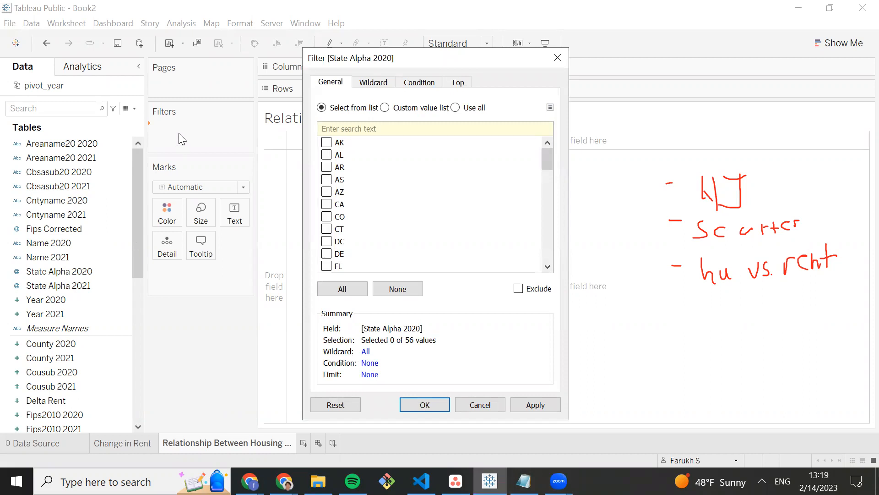
{"action": "scroll", "coordinate": [351, 199], "scroll_direction": "down", "scroll_amount": 6}
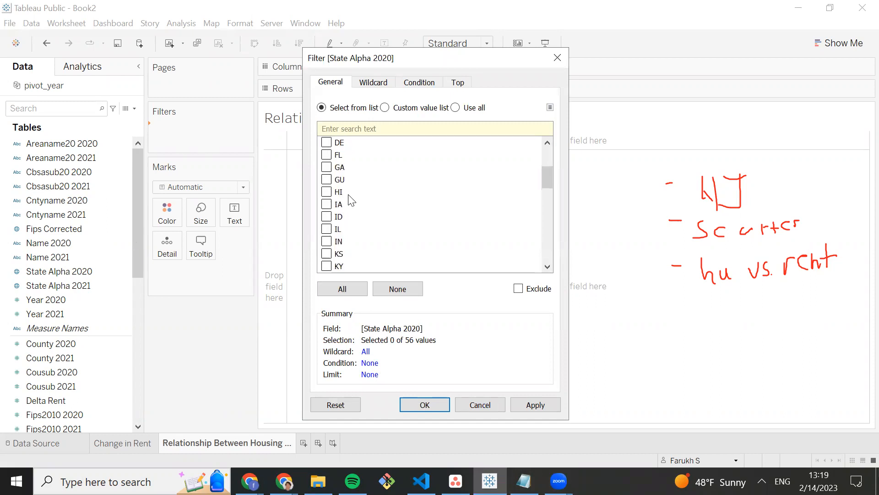
{"action": "scroll", "coordinate": [340, 236], "scroll_direction": "down", "scroll_amount": 3}
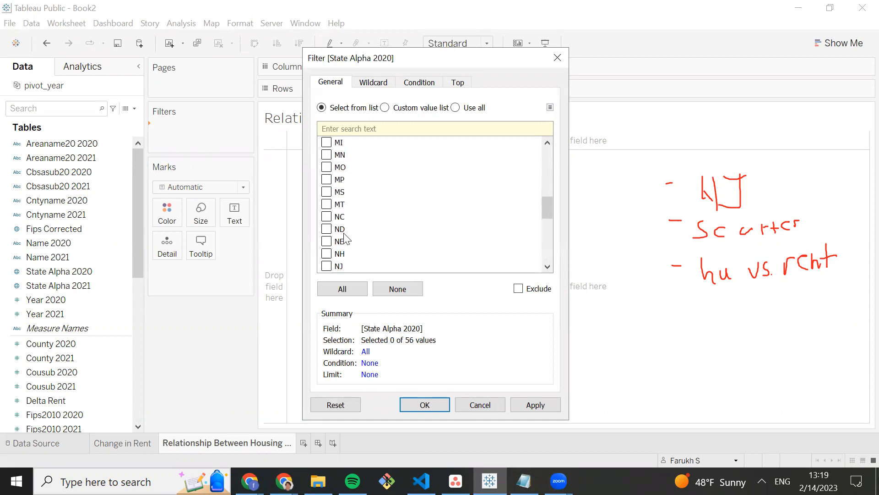
{"action": "left_click", "coordinate": [327, 229]}
{"action": "left_click", "coordinate": [425, 404]}
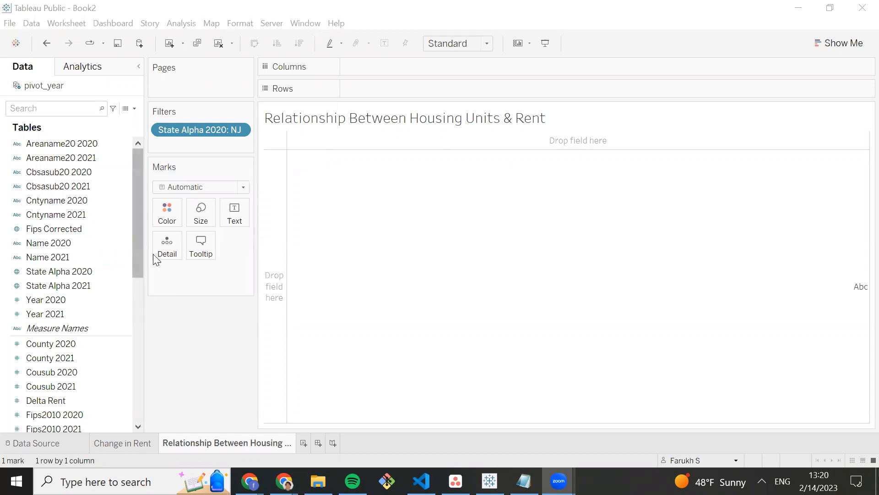
{"action": "left_click_drag", "start_coordinate": [461, 180], "coordinate": [470, 389]}
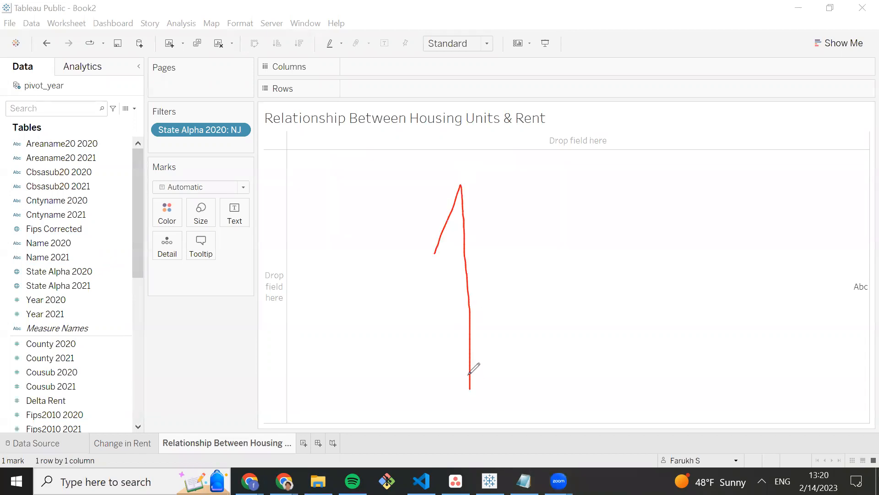
{"action": "left_click_drag", "start_coordinate": [460, 182], "coordinate": [490, 243]}
{"action": "mouse_move", "coordinate": [460, 183]}
{"action": "left_mouse_down"}
{"action": "mouse_move", "coordinate": [413, 273]}
{"action": "mouse_move", "coordinate": [433, 291]}
{"action": "left_mouse_up"}
{"action": "mouse_move", "coordinate": [340, 335]}
{"action": "left_mouse_down"}
{"action": "mouse_move", "coordinate": [337, 369]}
{"action": "mouse_move", "coordinate": [359, 360]}
{"action": "mouse_move", "coordinate": [399, 393]}
{"action": "left_mouse_up"}
{"action": "mouse_move", "coordinate": [399, 355]}
{"action": "left_mouse_down"}
{"action": "mouse_move", "coordinate": [403, 368]}
{"action": "mouse_move", "coordinate": [659, 371]}
{"action": "mouse_move", "coordinate": [653, 383]}
{"action": "left_mouse_up"}
{"action": "left_click_drag", "start_coordinate": [423, 331], "coordinate": [422, 375]}
{"action": "left_click_drag", "start_coordinate": [696, 355], "coordinate": [711, 380]}
{"action": "mouse_move", "coordinate": [626, 396]}
{"action": "left_mouse_down"}
{"action": "mouse_move", "coordinate": [622, 427]}
{"action": "mouse_move", "coordinate": [632, 422]}
{"action": "left_mouse_up"}
{"action": "mouse_move", "coordinate": [641, 421]}
{"action": "left_mouse_down"}
{"action": "mouse_move", "coordinate": [661, 407]}
{"action": "mouse_move", "coordinate": [670, 420]}
{"action": "mouse_move", "coordinate": [673, 414]}
{"action": "left_mouse_up"}
{"action": "left_click_drag", "start_coordinate": [675, 384], "coordinate": [676, 430]}
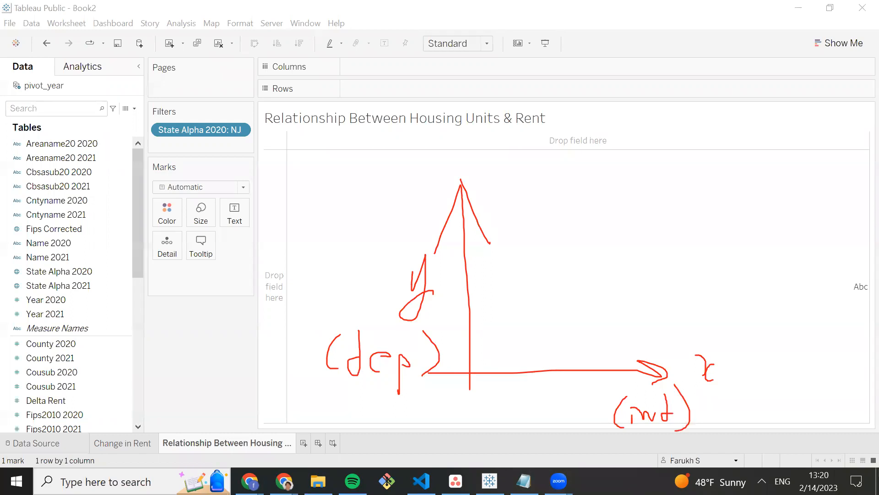
{"action": "key", "text": "Escape"}
Add the Hu2017 2020 measure to the columns as the horizontal axis
{"action": "scroll", "coordinate": [80, 226], "scroll_direction": "down", "scroll_amount": 4}
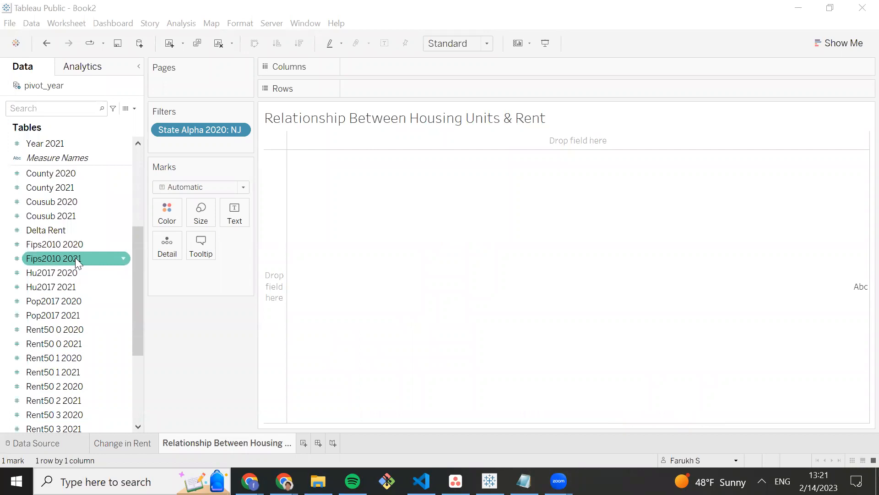
{"action": "left_click_drag", "start_coordinate": [63, 272], "coordinate": [398, 67]}
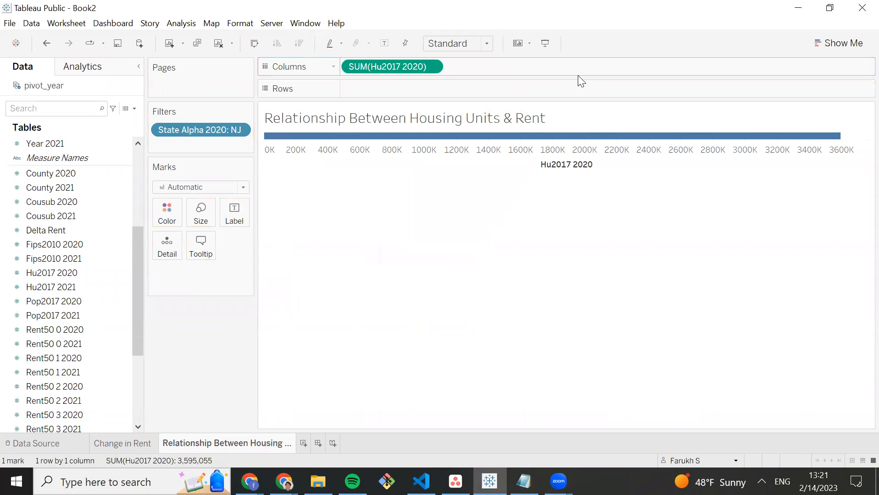
Change the aggregation of Hu2017 2020 on the columns to Average
{"action": "left_click", "coordinate": [431, 67]}
{"action": "mouse_move", "coordinate": [418, 208]}
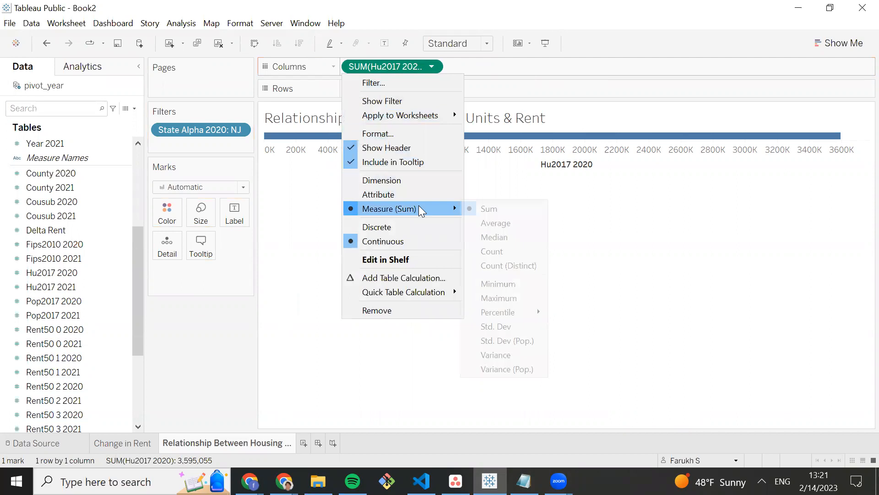
{"action": "left_click", "coordinate": [491, 223]}
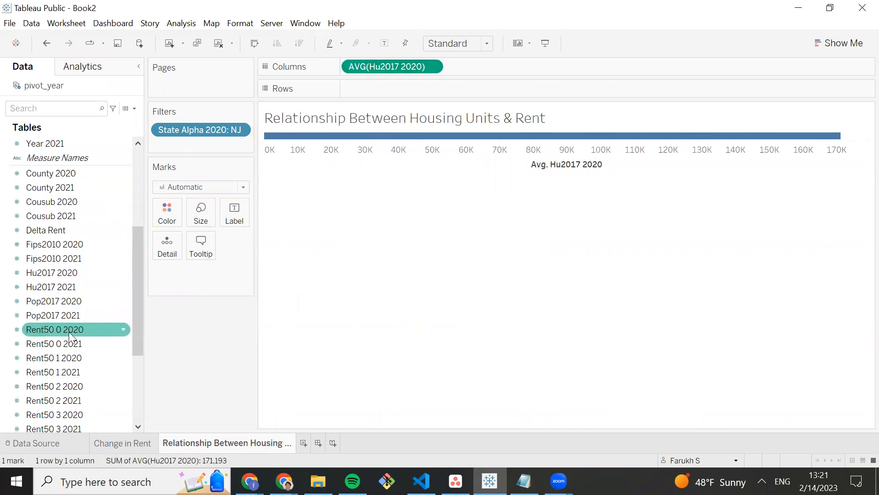
Add the Rent50 0 2020 measure to the rows and set its aggregation to Average
{"action": "left_click_drag", "start_coordinate": [68, 329], "coordinate": [393, 93]}
{"action": "left_click", "coordinate": [431, 88]}
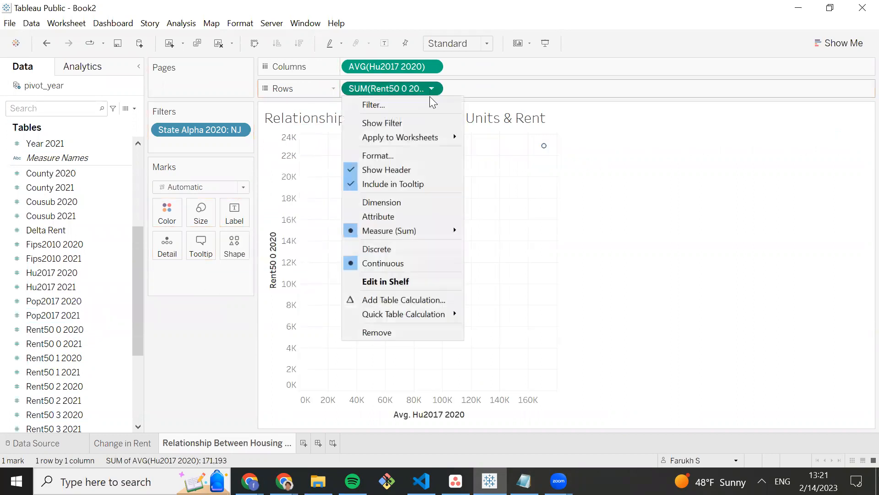
{"action": "mouse_move", "coordinate": [422, 230]}
{"action": "left_click", "coordinate": [479, 243]}
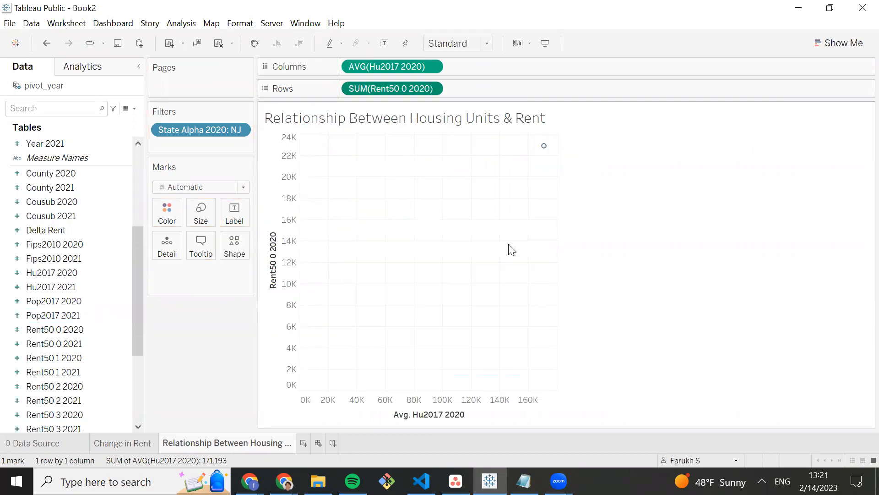
{"action": "mouse_move", "coordinate": [556, 147]}
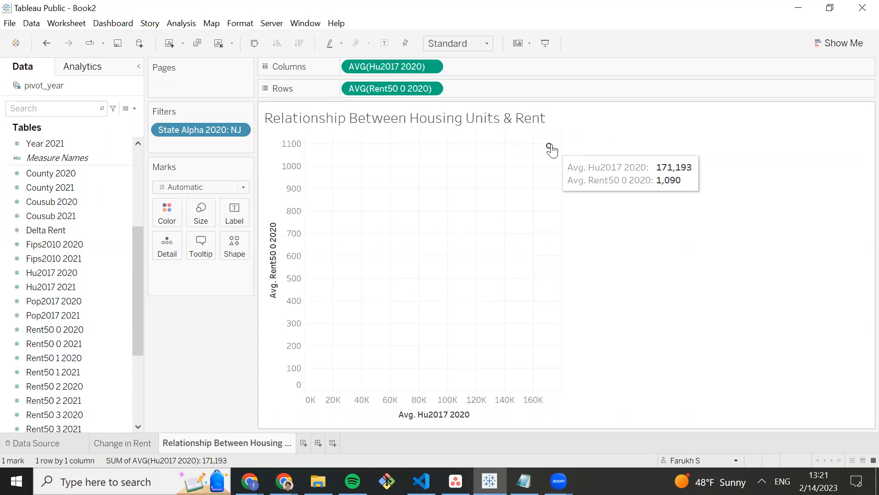
Add the Fips Corrected field as detail so the scatter plot shows one mark per county
{"action": "scroll", "coordinate": [59, 290], "scroll_direction": "up", "scroll_amount": 4}
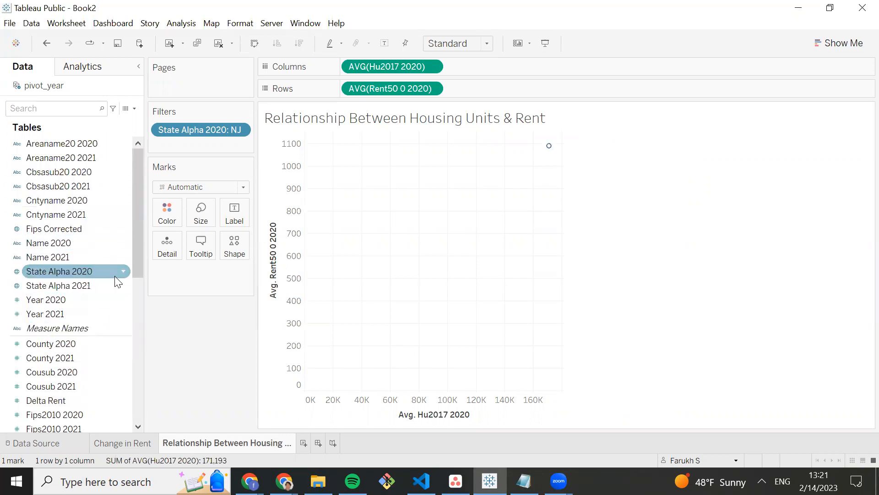
{"action": "left_click_drag", "start_coordinate": [74, 229], "coordinate": [167, 247]}
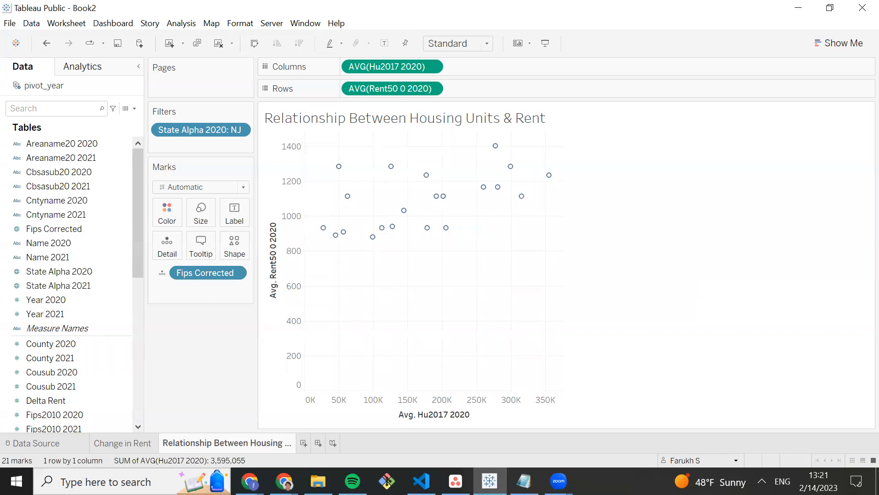
{"action": "mouse_move", "coordinate": [311, 233]}
{"action": "left_mouse_down"}
{"action": "mouse_move", "coordinate": [540, 157]}
{"action": "mouse_move", "coordinate": [324, 227]}
{"action": "left_mouse_up"}
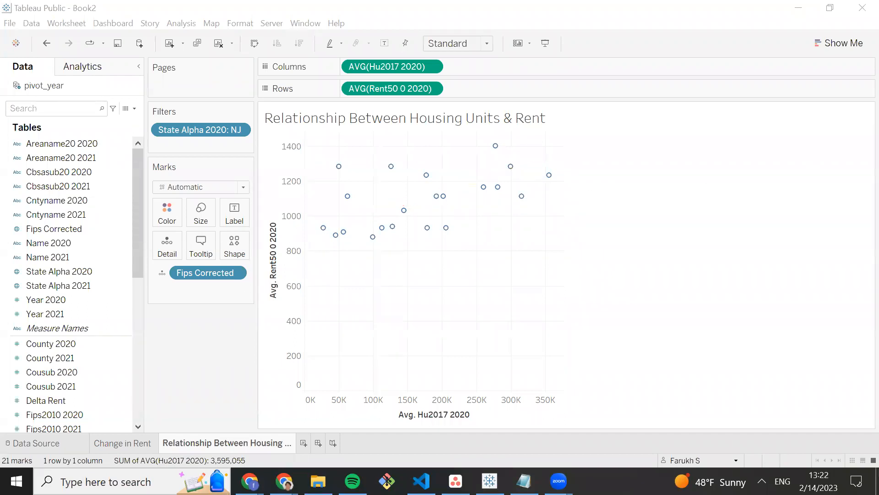
Show trend lines on the scatter plot of housing units versus rent
{"action": "right_click", "coordinate": [513, 240]}
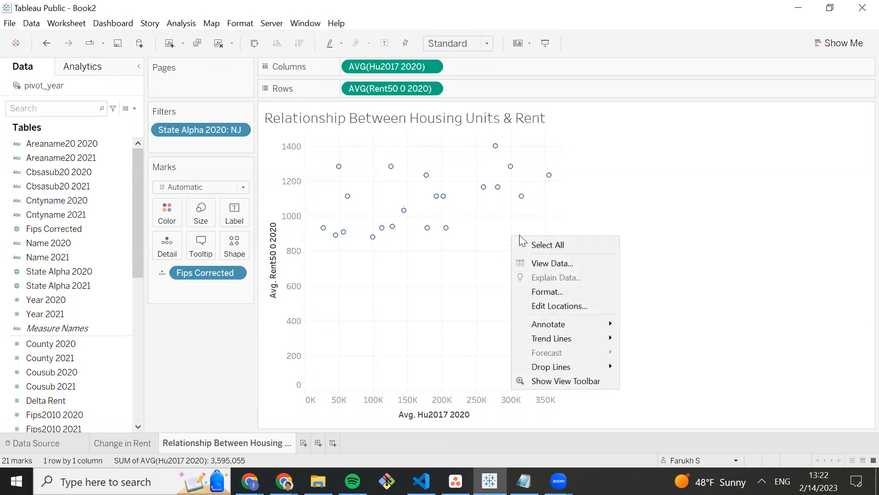
{"action": "mouse_move", "coordinate": [559, 340]}
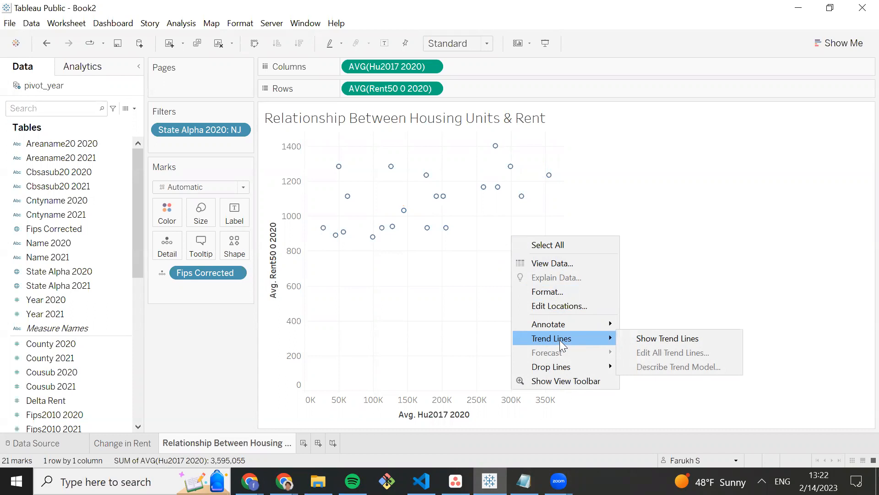
{"action": "left_click", "coordinate": [655, 338]}
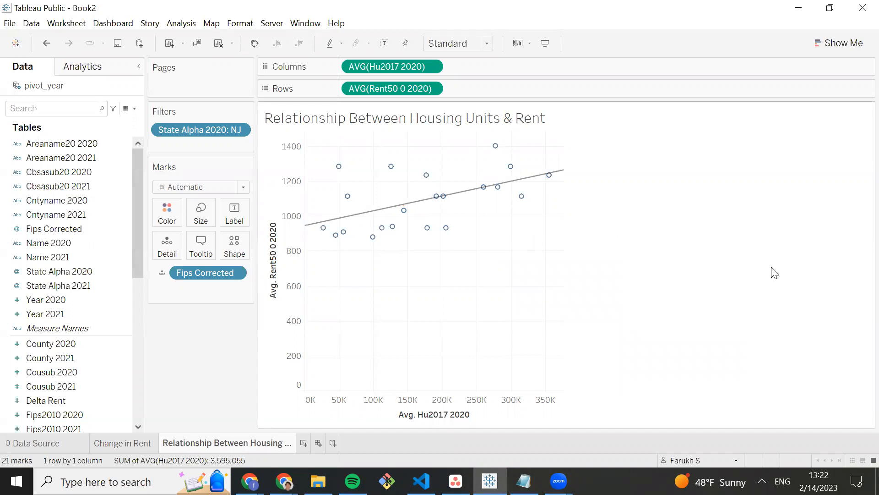
{"action": "mouse_move", "coordinate": [489, 393]}
{"action": "left_mouse_down"}
{"action": "mouse_move", "coordinate": [387, 426]}
{"action": "mouse_move", "coordinate": [480, 376]}
{"action": "left_mouse_up"}
{"action": "mouse_move", "coordinate": [285, 207]}
{"action": "left_mouse_down"}
{"action": "mouse_move", "coordinate": [266, 336]}
{"action": "mouse_move", "coordinate": [284, 220]}
{"action": "left_mouse_up"}
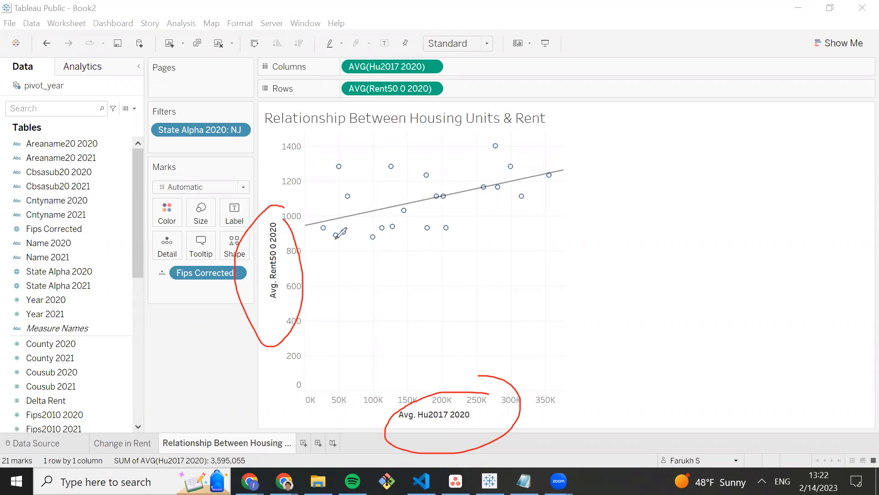
{"action": "key", "text": "Escape"}
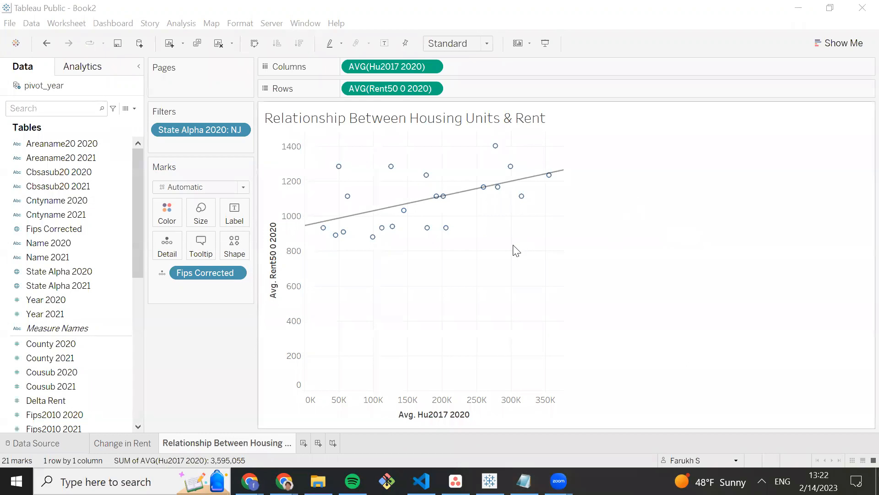
Examine the trend model description for the modeled observations, squared errors, R-Squared and p-value, and close it
{"action": "right_click", "coordinate": [541, 251]}
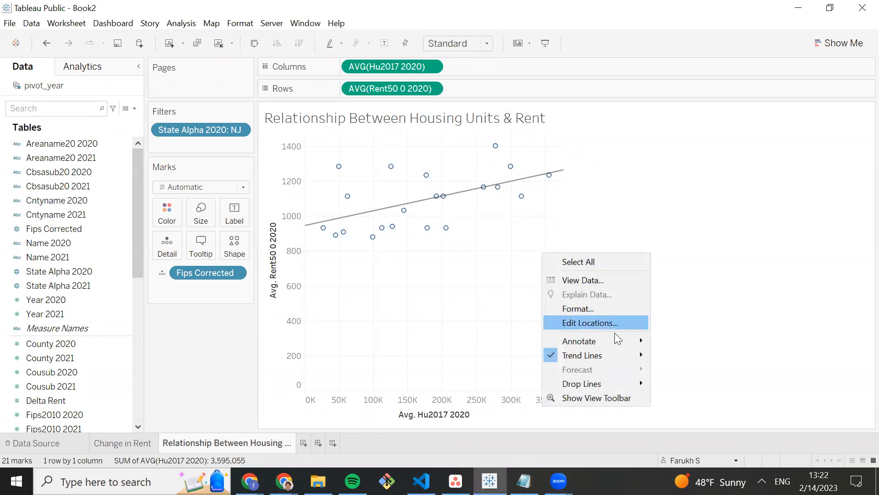
{"action": "mouse_move", "coordinate": [604, 358]}
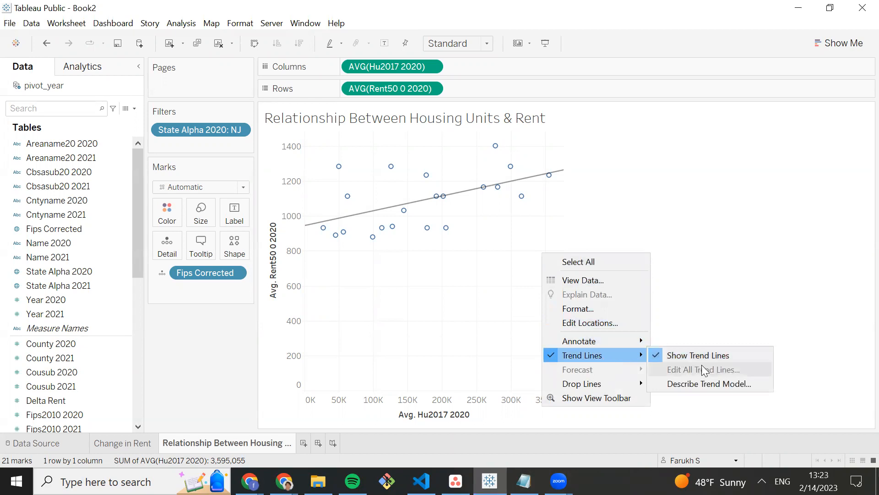
{"action": "left_click", "coordinate": [710, 383]}
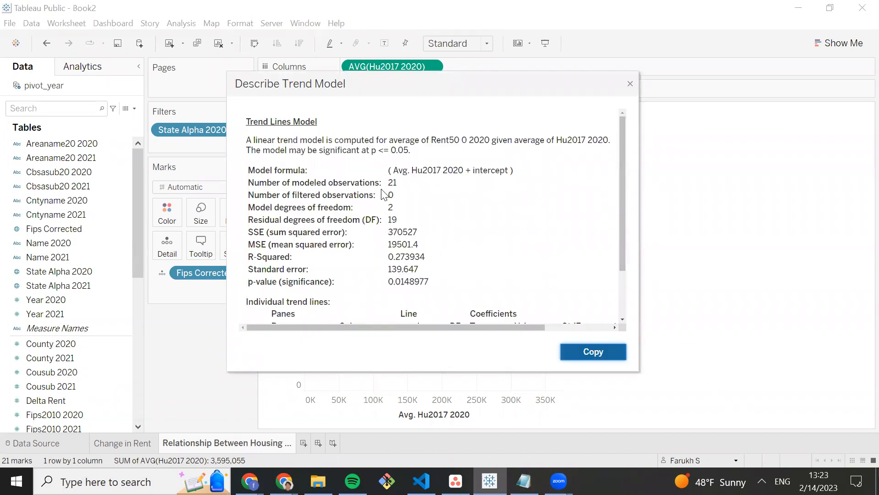
{"action": "double_click", "coordinate": [393, 183]}
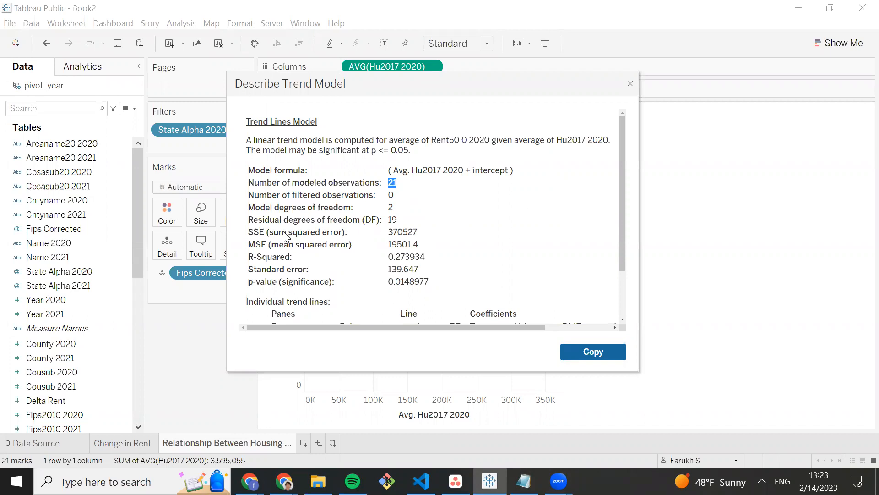
{"action": "left_click_drag", "start_coordinate": [267, 233], "coordinate": [321, 233]}
{"action": "left_click_drag", "start_coordinate": [267, 245], "coordinate": [433, 266]}
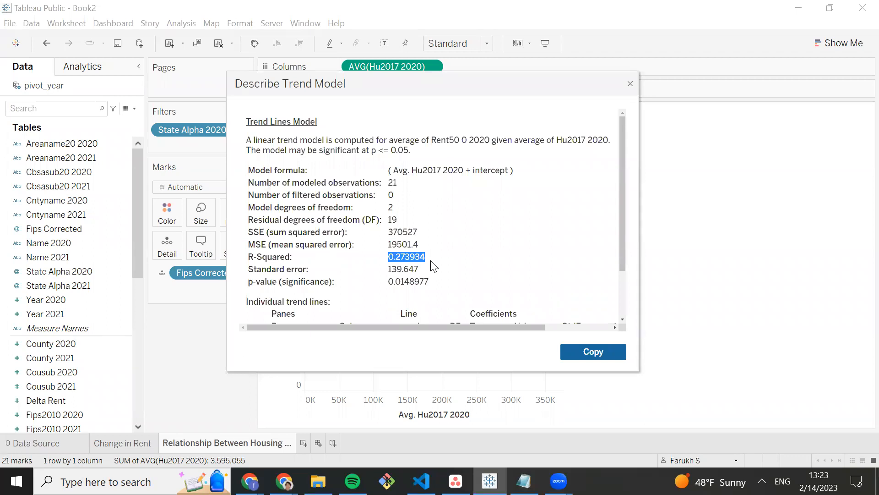
{"action": "left_click_drag", "start_coordinate": [387, 281], "coordinate": [410, 282]}
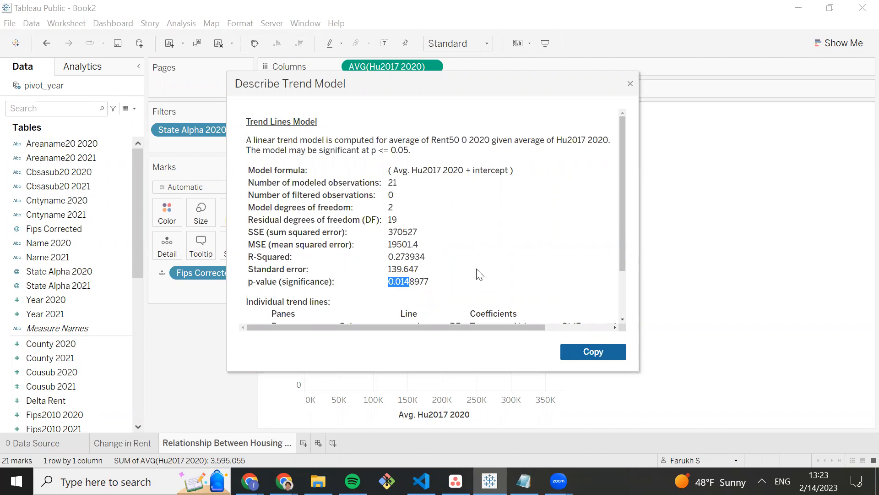
{"action": "left_click", "coordinate": [436, 282]}
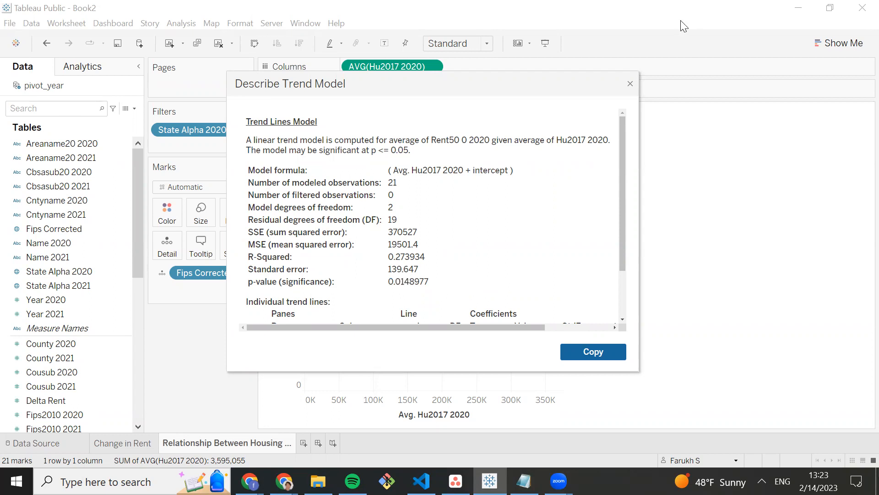
{"action": "left_click", "coordinate": [630, 84]}
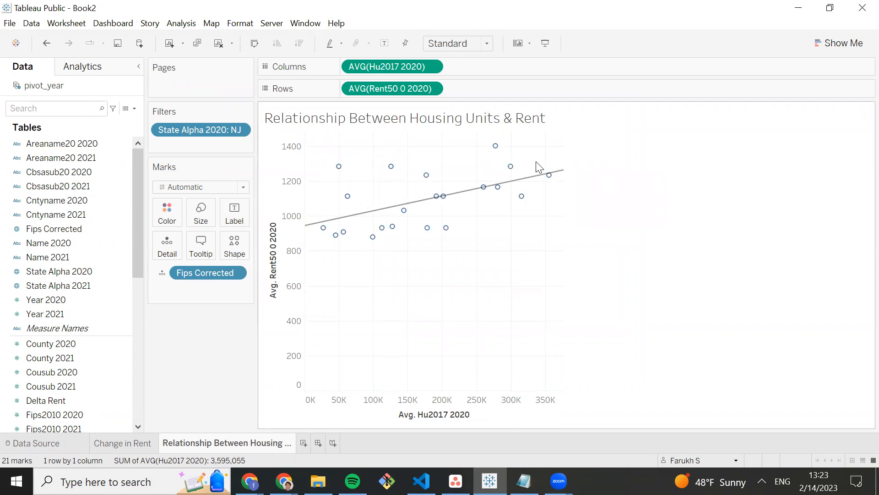
Create a new worksheet and rename it "Change in Rent NJ Map"
{"action": "left_click", "coordinate": [302, 444]}
{"action": "right_click", "coordinate": [302, 448]}
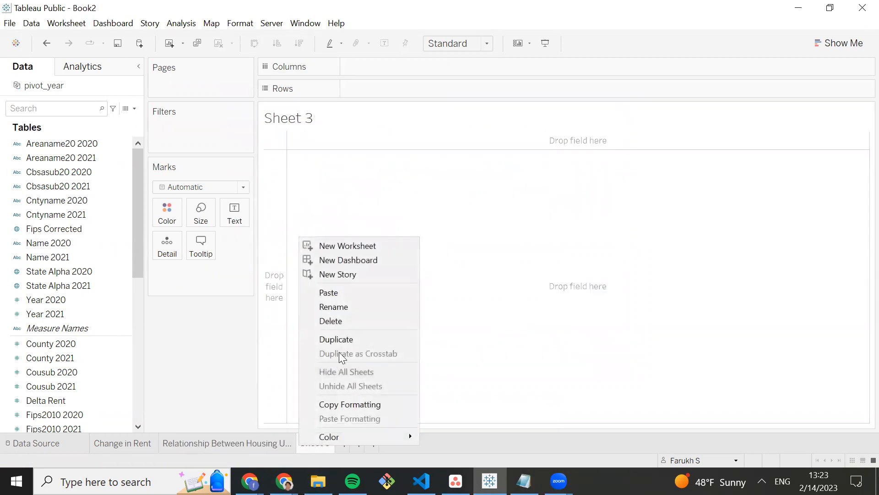
{"action": "left_click", "coordinate": [354, 318]}
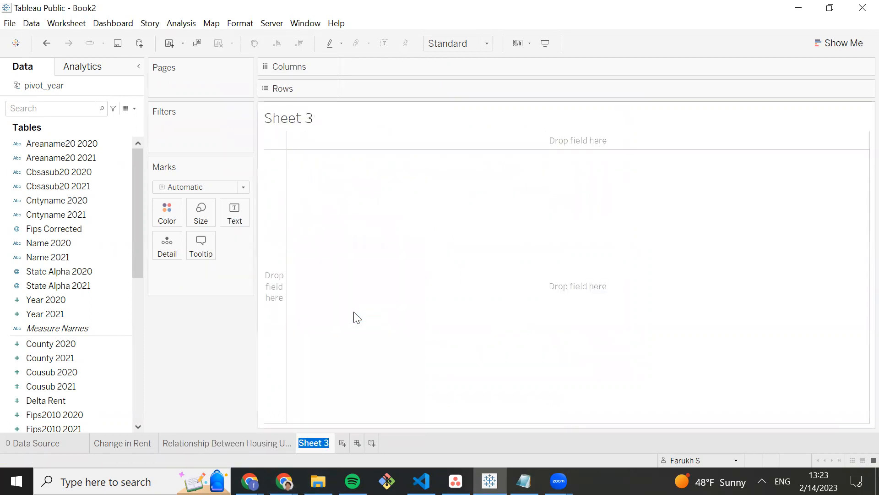
{"action": "type", "text": "Change"}
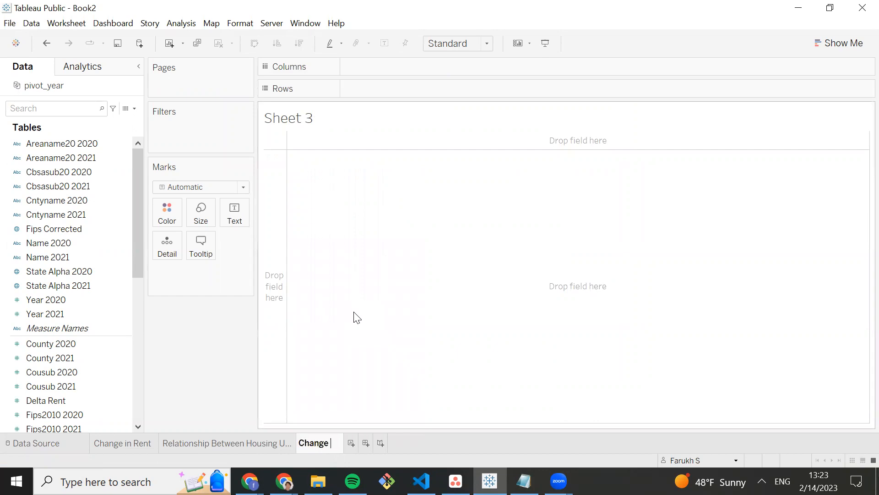
{"action": "type", "text": " in Rent NJ"}
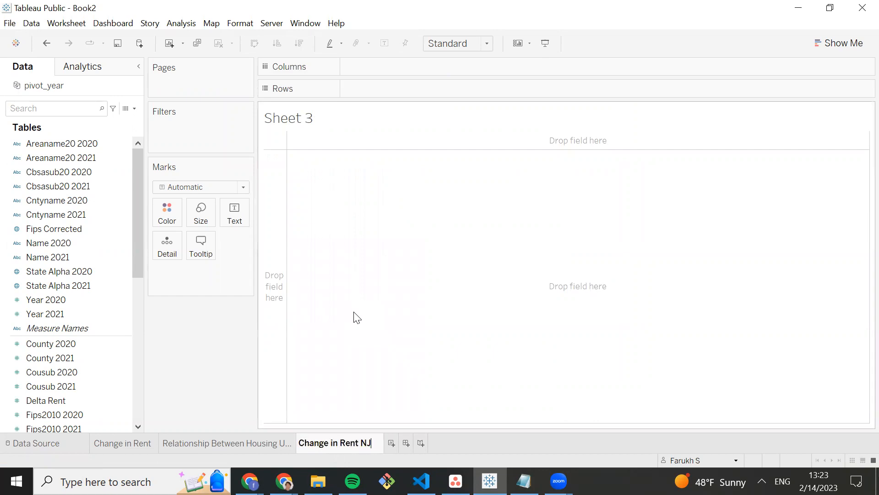
{"action": "type", "text": " Map"}
{"action": "key", "text": "Return"}
Build a base map with Longitude (generated) on the columns and Latitude (generated) on the rows
{"action": "left_click", "coordinate": [46, 255]}
{"action": "scroll", "coordinate": [46, 255], "scroll_direction": "down", "scroll_amount": 5}
{"action": "left_click", "coordinate": [63, 315]}
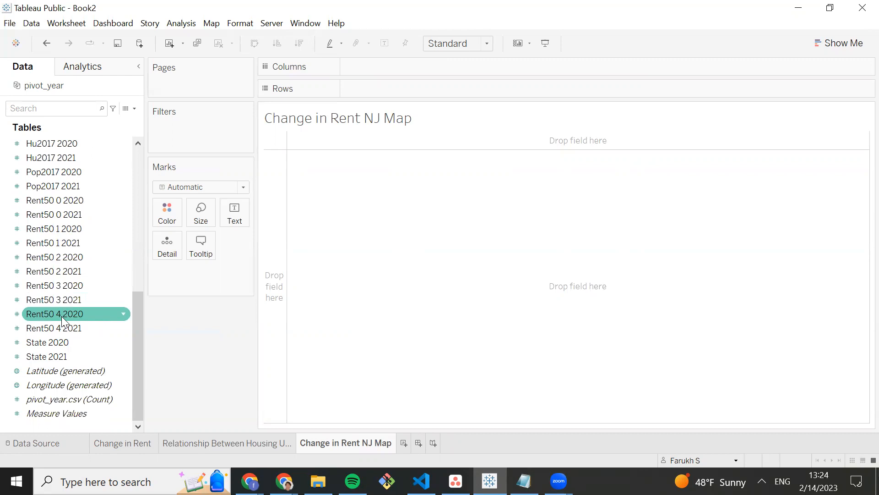
{"action": "left_click", "coordinate": [62, 356]}
{"action": "left_click", "coordinate": [62, 371]}
{"action": "left_click", "coordinate": [65, 385]}
{"action": "left_click", "coordinate": [64, 399]}
{"action": "left_click", "coordinate": [58, 391]}
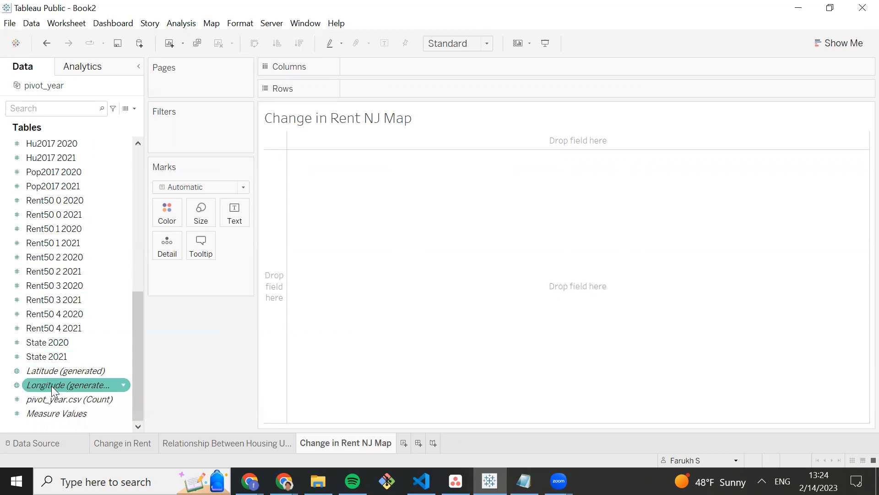
{"action": "left_click_drag", "start_coordinate": [51, 386], "coordinate": [371, 68]}
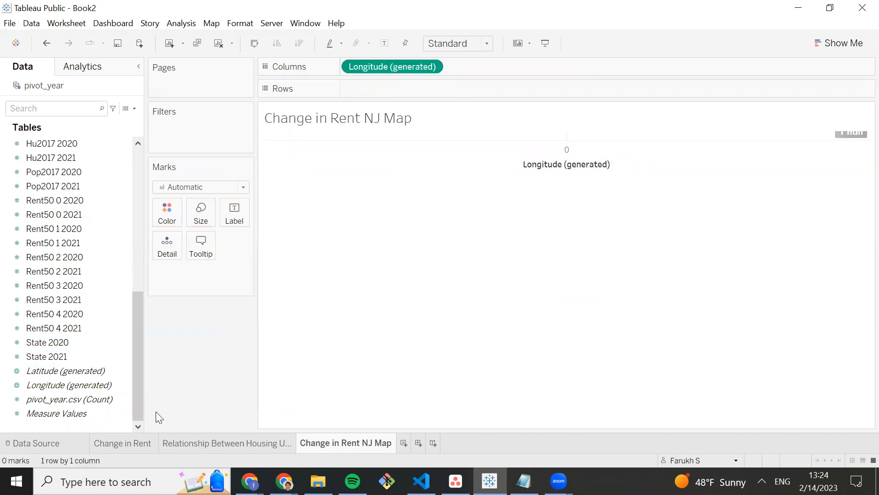
{"action": "left_click_drag", "start_coordinate": [66, 371], "coordinate": [418, 88]}
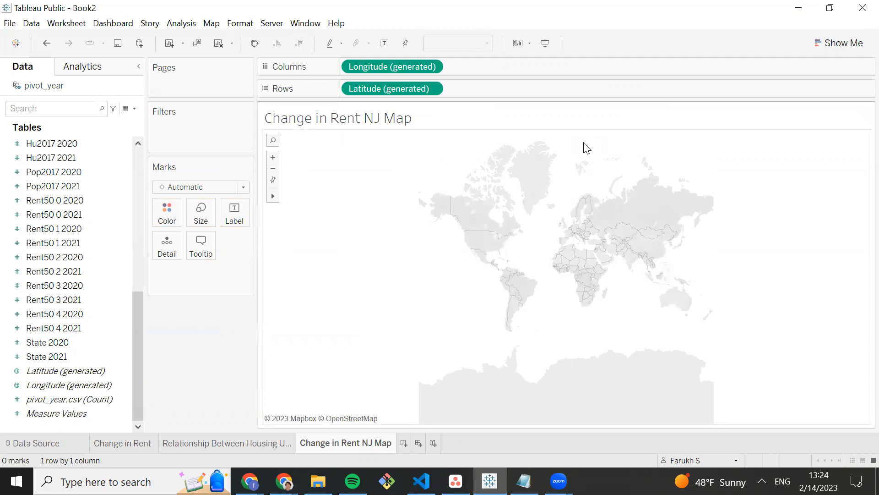
Pan and zoom the world map in to the New Jersey area using the Pan tool
{"action": "scroll", "coordinate": [507, 241], "scroll_direction": "up", "scroll_amount": 5}
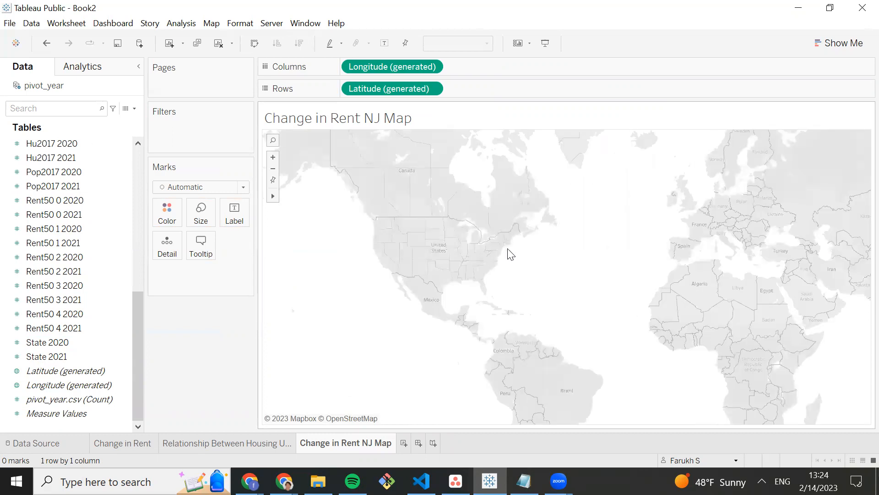
{"action": "scroll", "coordinate": [542, 290], "scroll_direction": "up", "scroll_amount": 1}
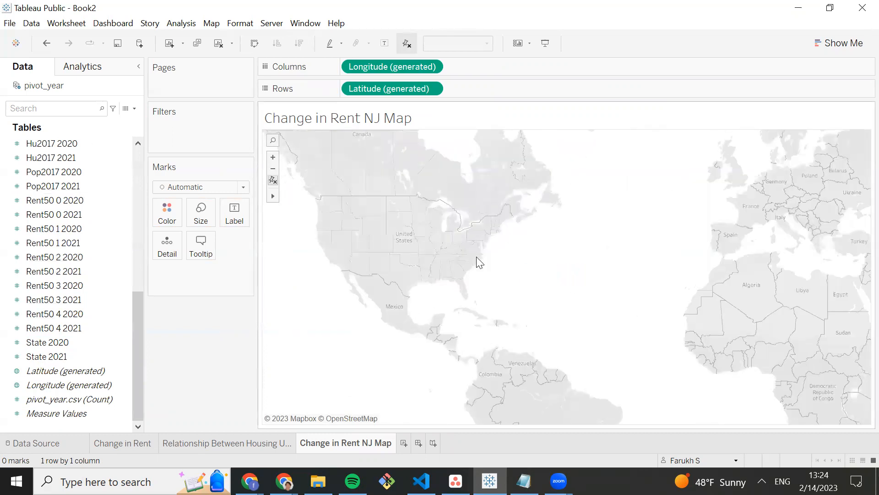
{"action": "left_click_drag", "start_coordinate": [518, 256], "coordinate": [559, 227]}
{"action": "mouse_move", "coordinate": [273, 199]}
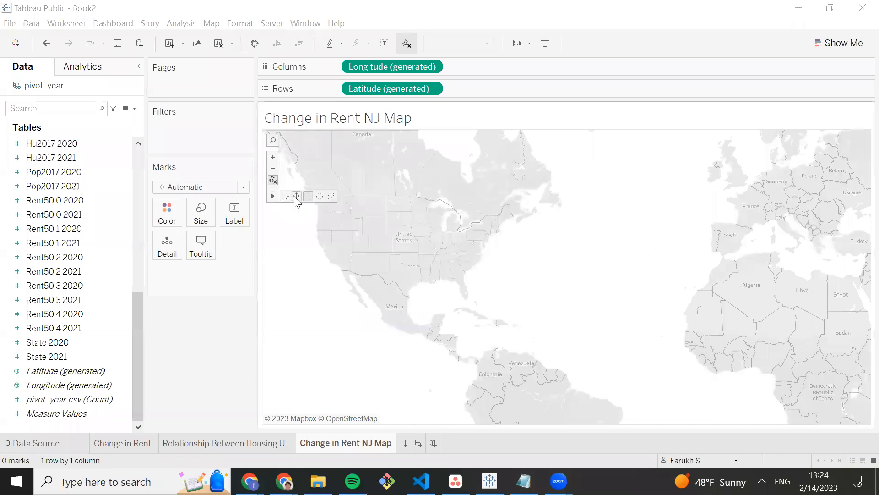
{"action": "left_click", "coordinate": [297, 197]}
{"action": "left_click_drag", "start_coordinate": [487, 304], "coordinate": [575, 324]}
{"action": "scroll", "coordinate": [574, 324], "scroll_direction": "up", "scroll_amount": 6}
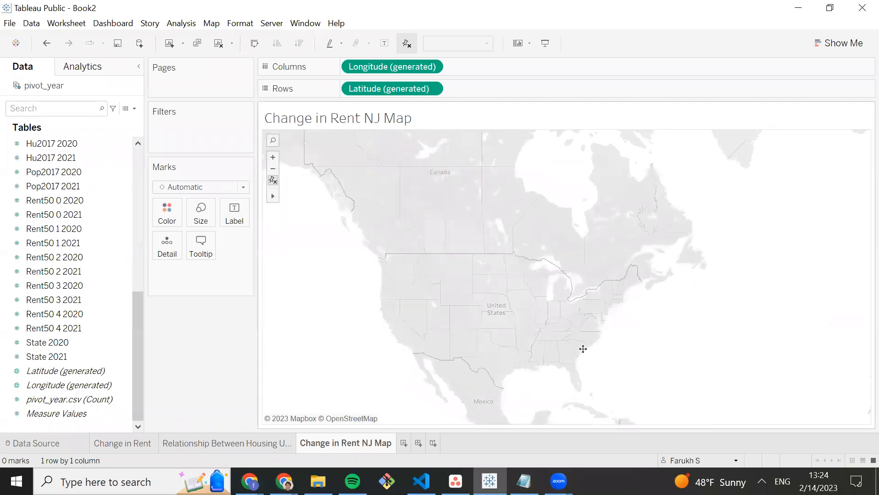
{"action": "scroll", "coordinate": [609, 310], "scroll_direction": "up", "scroll_amount": 5}
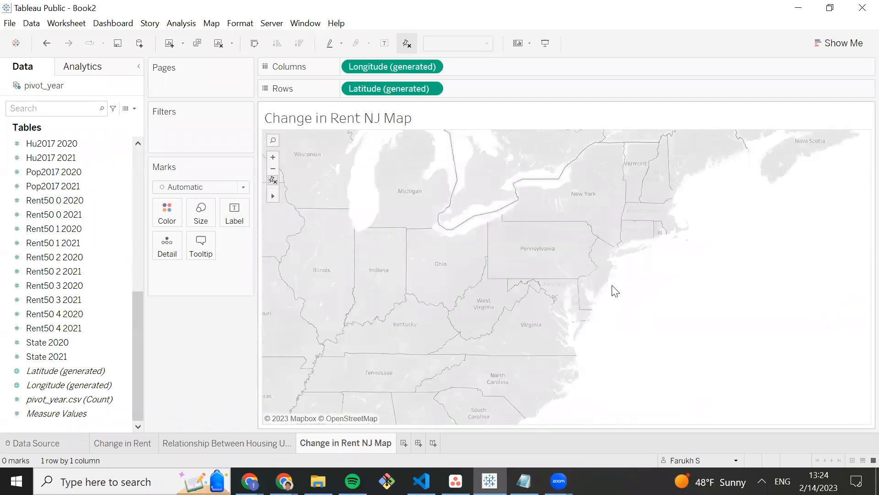
{"action": "scroll", "coordinate": [617, 281], "scroll_direction": "down", "scroll_amount": 2}
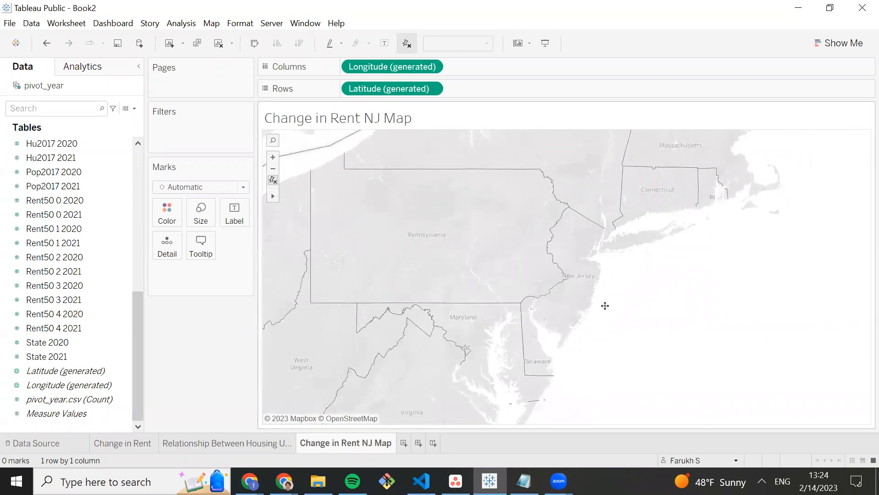
Filter the map worksheet by State Alpha 2020 to keep only NJ
{"action": "scroll", "coordinate": [35, 289], "scroll_direction": "up", "scroll_amount": 7}
{"action": "scroll", "coordinate": [36, 285], "scroll_direction": "up", "scroll_amount": 1}
{"action": "left_click_drag", "start_coordinate": [46, 270], "coordinate": [190, 125]}
{"action": "scroll", "coordinate": [345, 218], "scroll_direction": "down", "scroll_amount": 4}
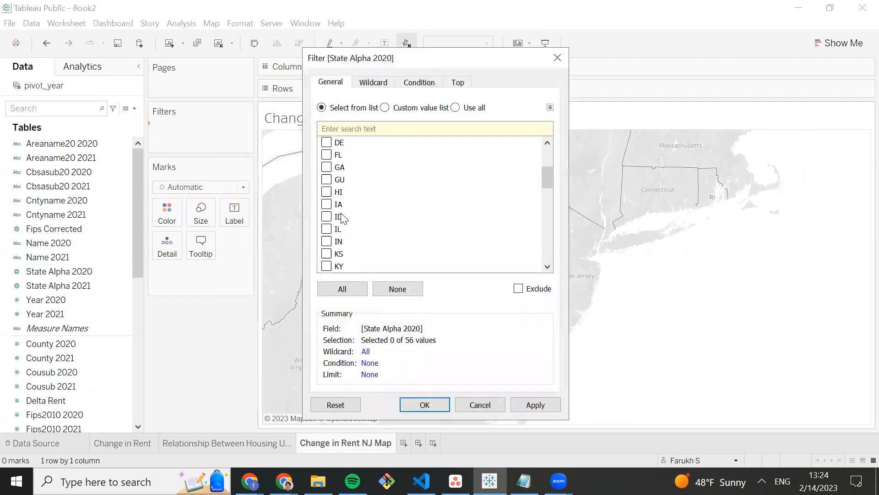
{"action": "scroll", "coordinate": [353, 218], "scroll_direction": "down", "scroll_amount": 5}
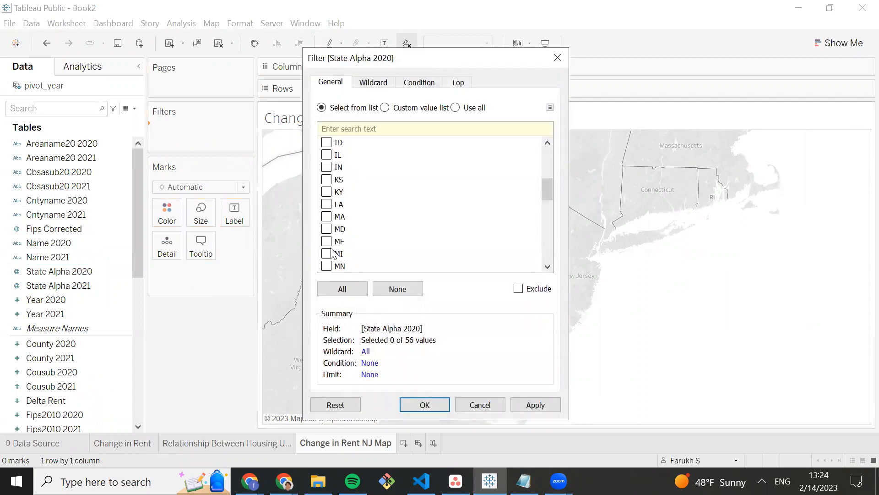
{"action": "scroll", "coordinate": [348, 251], "scroll_direction": "down", "scroll_amount": 1}
{"action": "left_click", "coordinate": [327, 191]}
{"action": "left_click", "coordinate": [422, 404]}
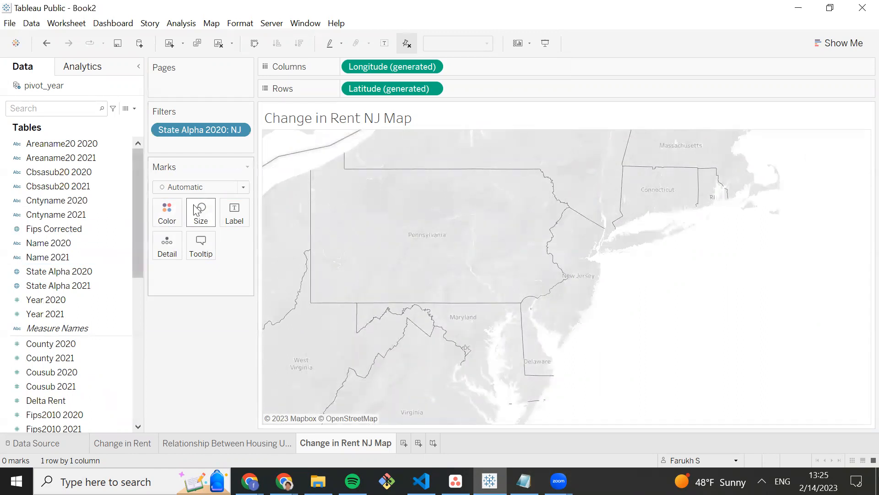
Add Fips Corrected to the marks' detail to plot each New Jersey county on the map
{"action": "left_click", "coordinate": [63, 230]}
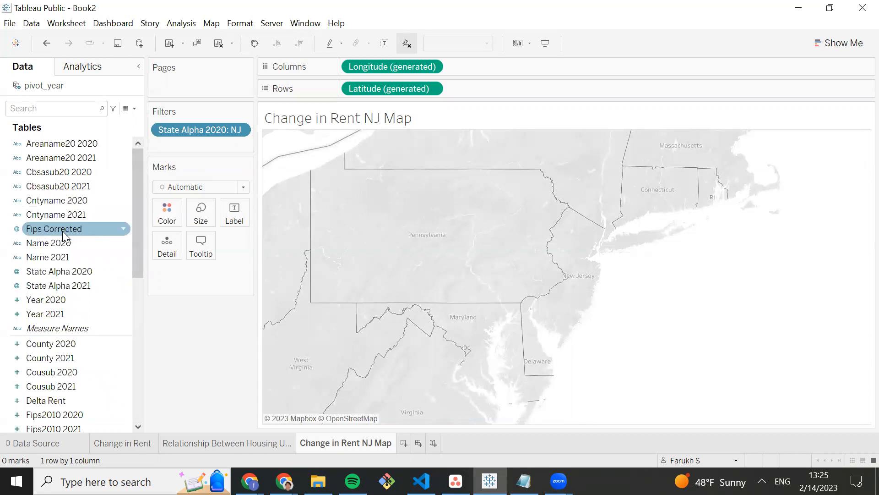
{"action": "left_click_drag", "start_coordinate": [62, 231], "coordinate": [170, 254]}
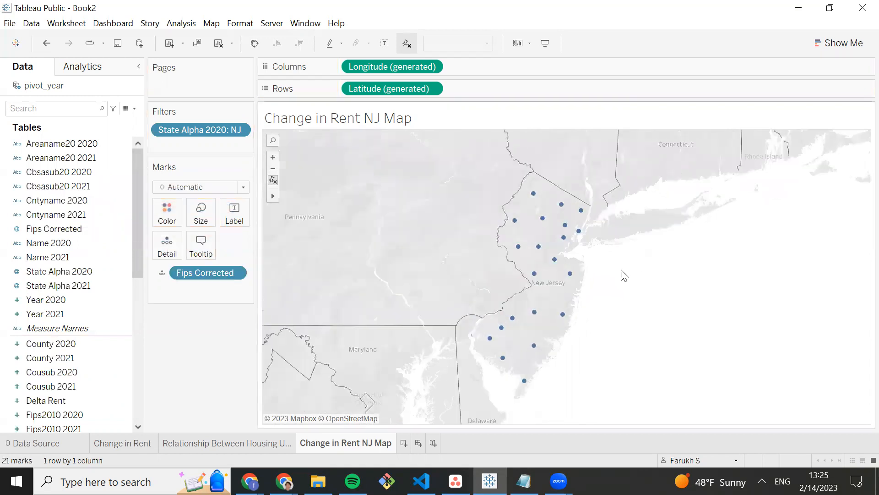
{"action": "scroll", "coordinate": [625, 275], "scroll_direction": "up", "scroll_amount": 2}
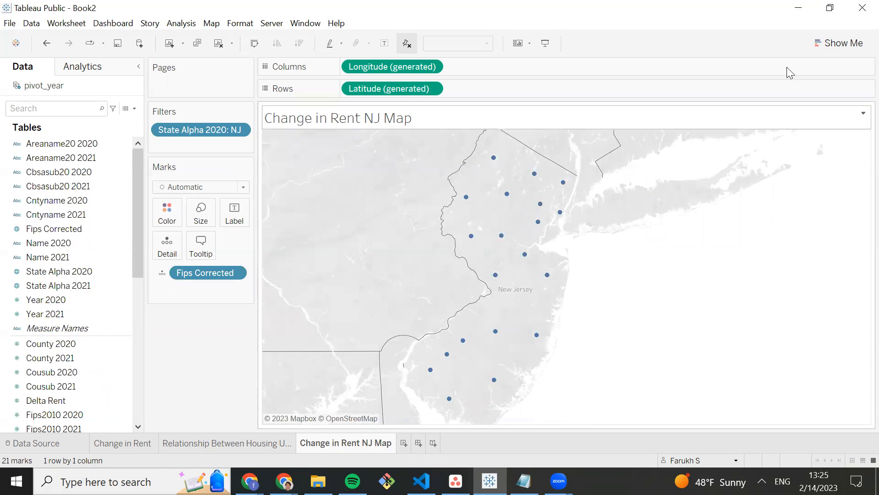
Convert the county points into a filled map using Show Me, with all of New Jersey in view
{"action": "left_click", "coordinate": [838, 45]}
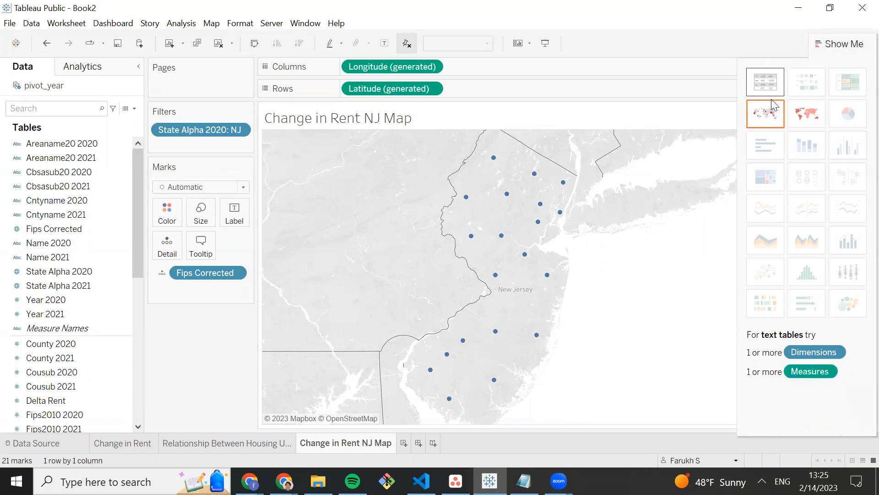
{"action": "left_click", "coordinate": [806, 115]}
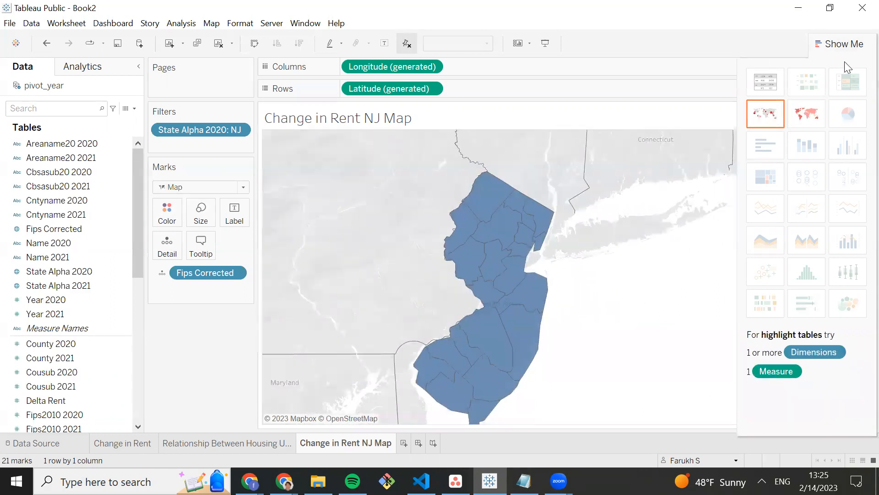
{"action": "left_click", "coordinate": [843, 48]}
{"action": "scroll", "coordinate": [655, 284], "scroll_direction": "up", "scroll_amount": 2}
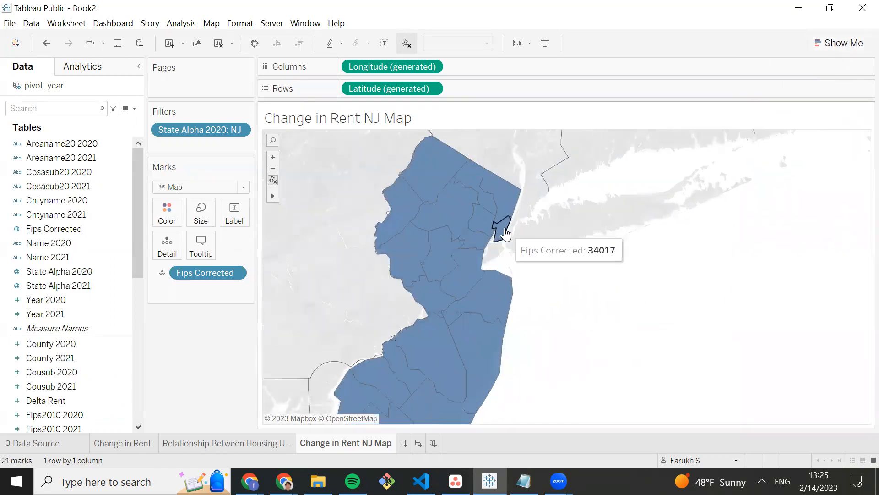
{"action": "mouse_move", "coordinate": [485, 239]}
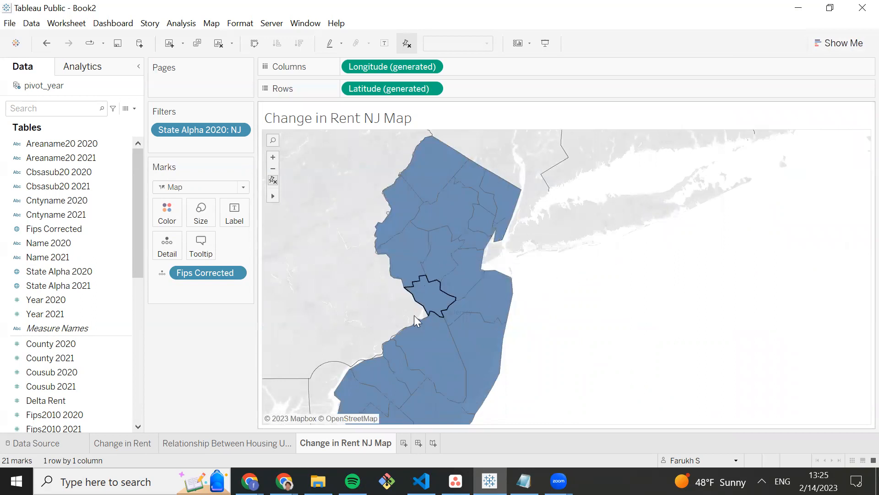
{"action": "left_click_drag", "start_coordinate": [485, 392], "coordinate": [541, 303]}
{"action": "scroll", "coordinate": [578, 261], "scroll_direction": "down", "scroll_amount": 1}
{"action": "left_click_drag", "start_coordinate": [578, 279], "coordinate": [567, 312]}
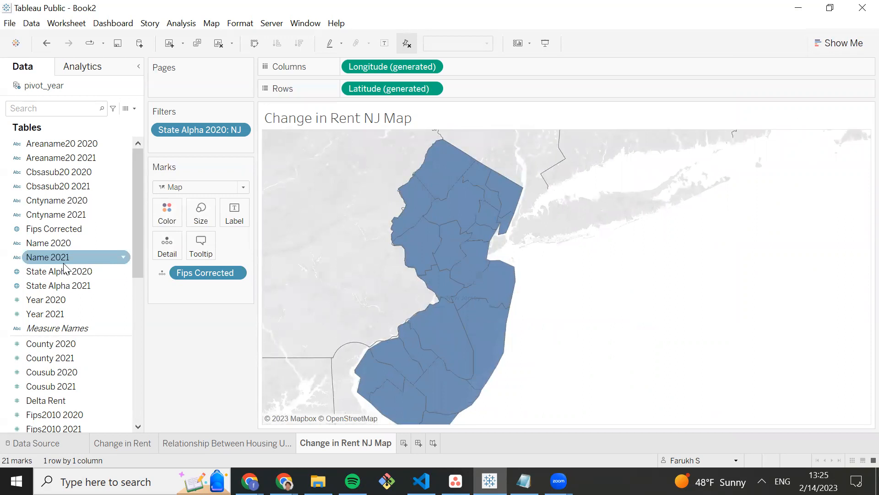
Color the New Jersey counties by the Delta Rent measure
{"action": "scroll", "coordinate": [79, 273], "scroll_direction": "down", "scroll_amount": 4}
{"action": "scroll", "coordinate": [79, 275], "scroll_direction": "down", "scroll_amount": 3}
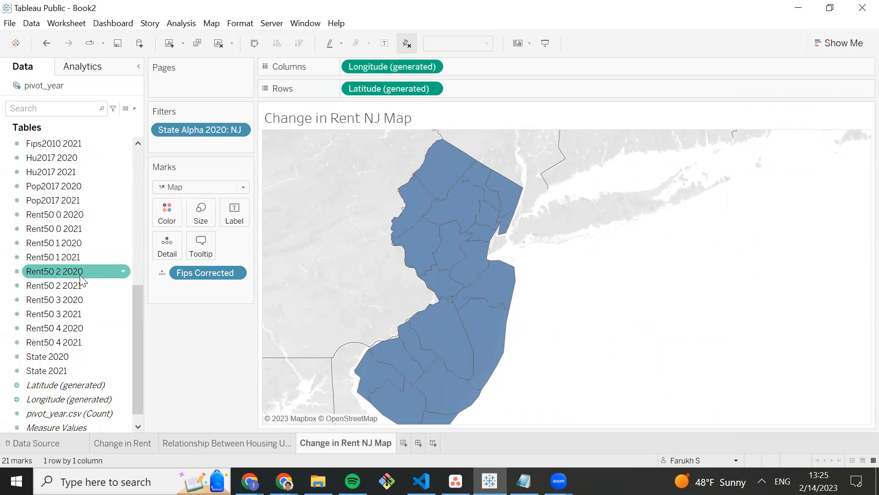
{"action": "scroll", "coordinate": [69, 210], "scroll_direction": "up", "scroll_amount": 2}
{"action": "scroll", "coordinate": [69, 202], "scroll_direction": "up", "scroll_amount": 1}
{"action": "scroll", "coordinate": [70, 220], "scroll_direction": "down", "scroll_amount": 4}
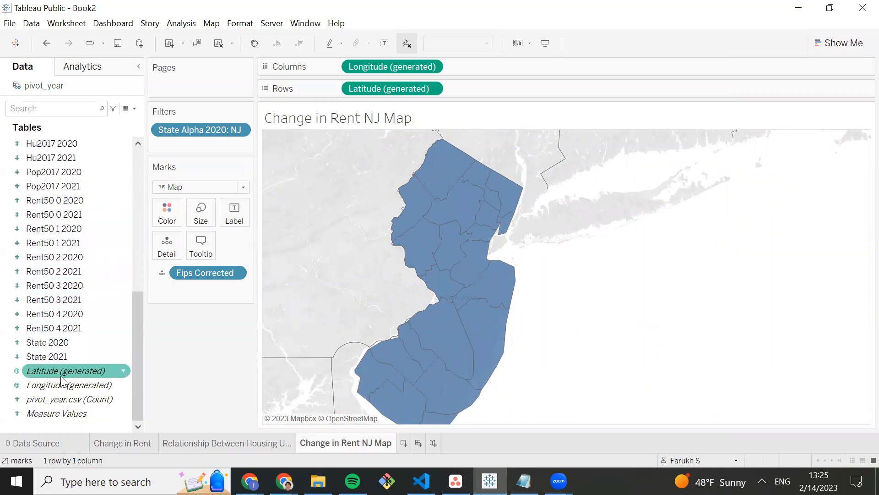
{"action": "scroll", "coordinate": [69, 243], "scroll_direction": "up", "scroll_amount": 2}
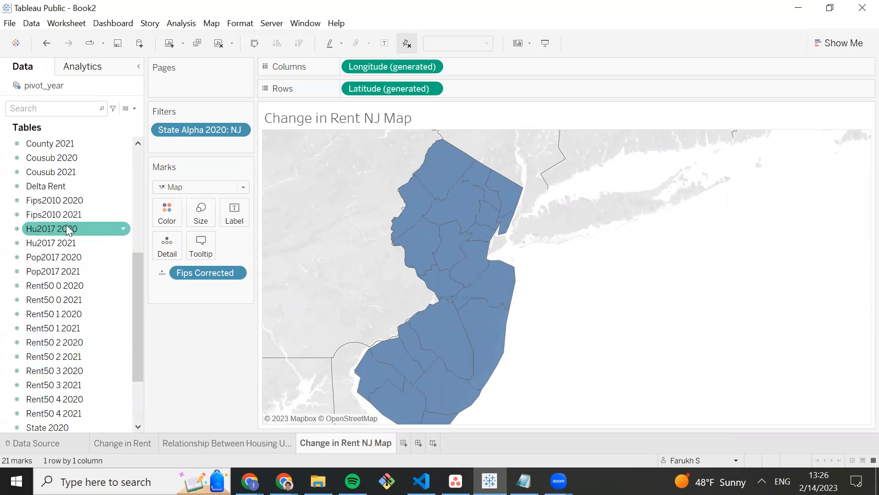
{"action": "mouse_move", "coordinate": [46, 186]}
{"action": "left_mouse_down"}
{"action": "mouse_move", "coordinate": [155, 169]}
{"action": "mouse_move", "coordinate": [195, 285]}
{"action": "mouse_move", "coordinate": [169, 221]}
{"action": "mouse_move", "coordinate": [177, 216]}
{"action": "left_mouse_up"}
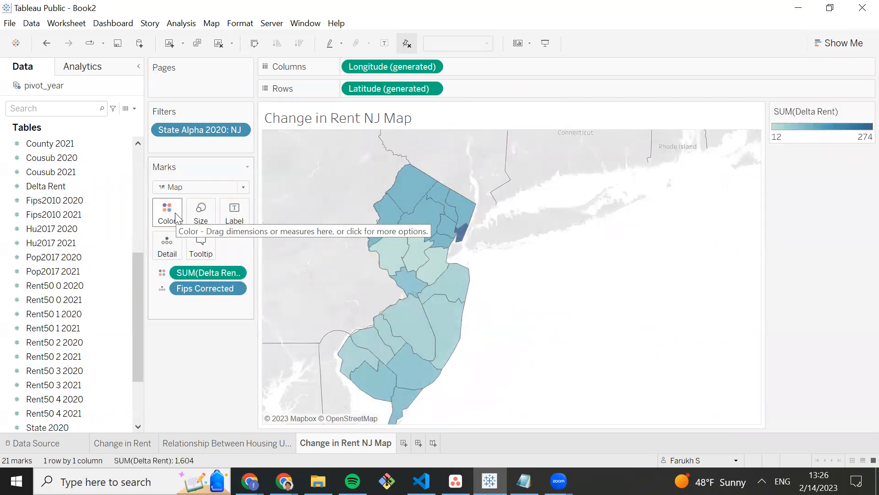
Change the aggregation of the Delta Rent color measure to Average
{"action": "left_click", "coordinate": [238, 272]}
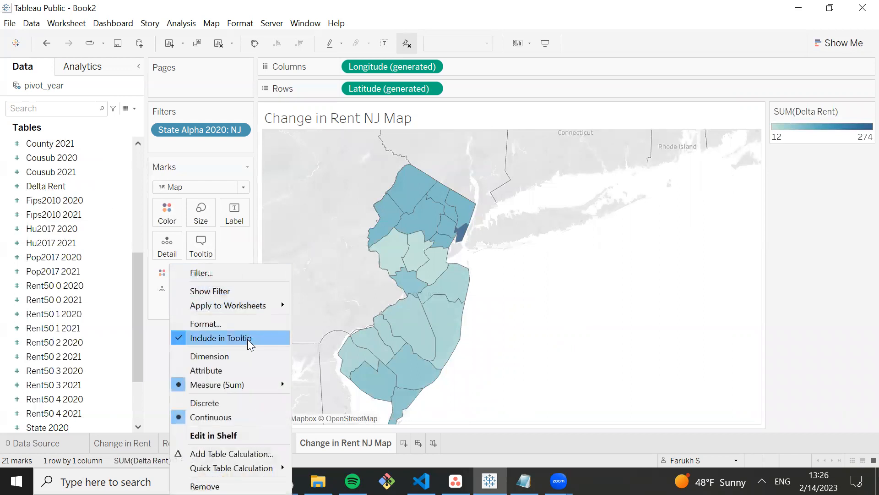
{"action": "mouse_move", "coordinate": [247, 384]}
{"action": "left_click", "coordinate": [314, 342]}
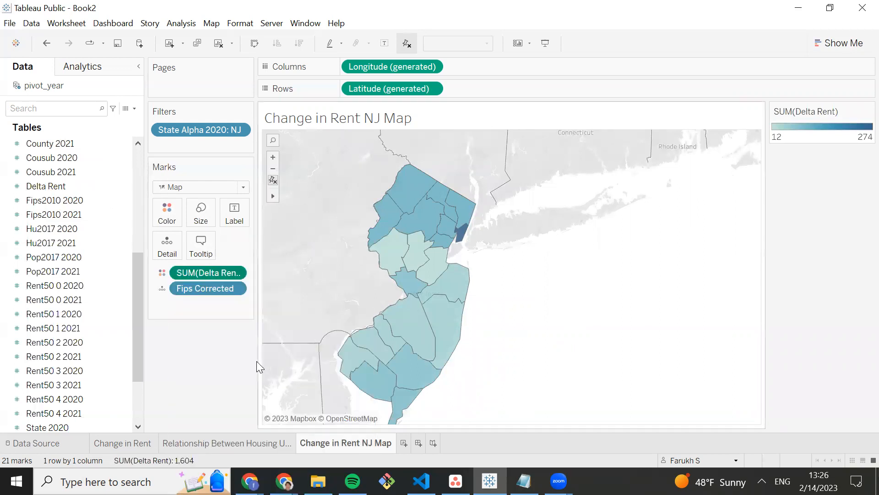
{"action": "left_click_drag", "start_coordinate": [514, 320], "coordinate": [561, 324]}
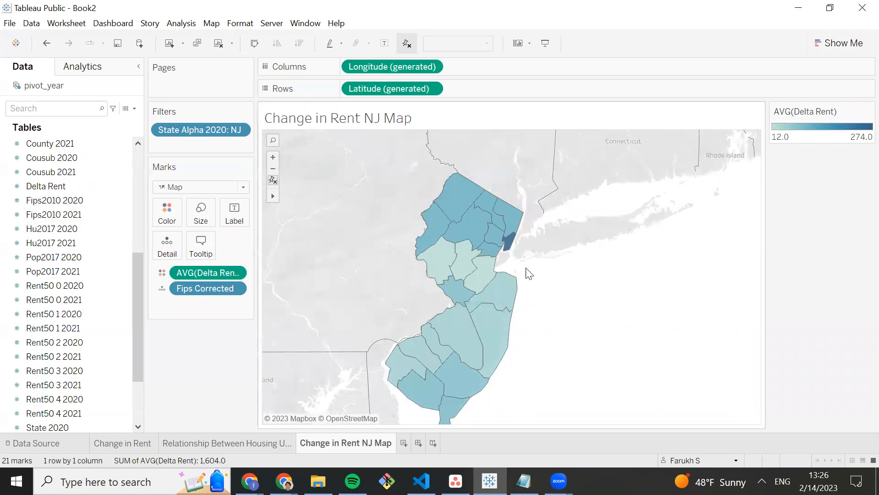
{"action": "left_click_drag", "start_coordinate": [579, 336], "coordinate": [580, 308]}
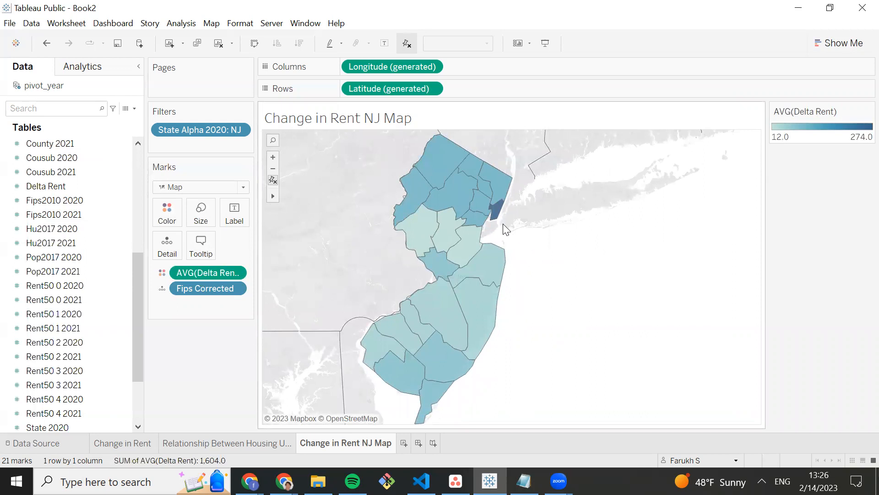
Examine the average Delta Rent of the darkest and lightest counties on the map
{"action": "mouse_move", "coordinate": [496, 216]}
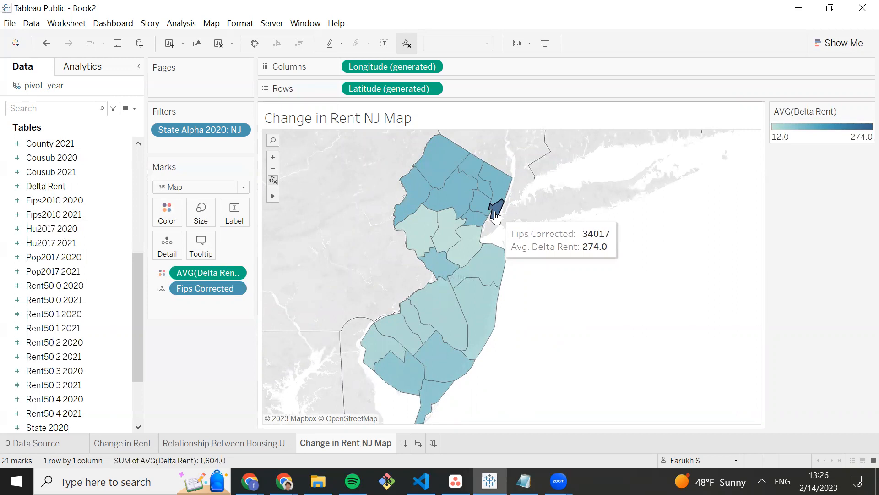
{"action": "mouse_move", "coordinate": [425, 232]}
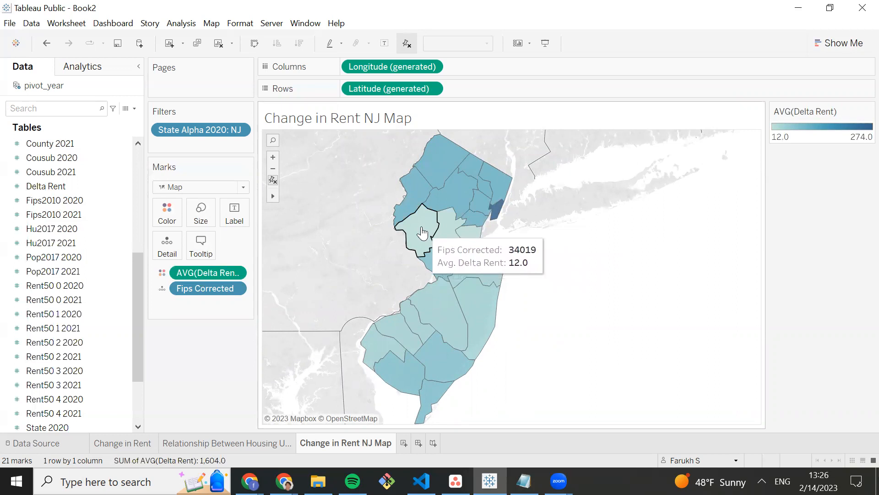
{"action": "mouse_move", "coordinate": [473, 255]}
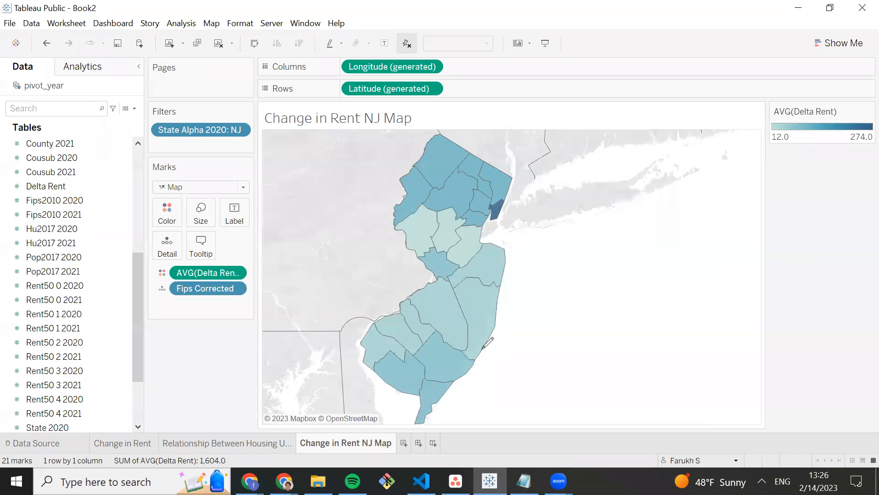
{"action": "mouse_move", "coordinate": [686, 156]}
{"action": "left_mouse_down"}
{"action": "mouse_move", "coordinate": [561, 230]}
{"action": "mouse_move", "coordinate": [430, 398]}
{"action": "mouse_move", "coordinate": [409, 409]}
{"action": "mouse_move", "coordinate": [439, 409]}
{"action": "left_mouse_up"}
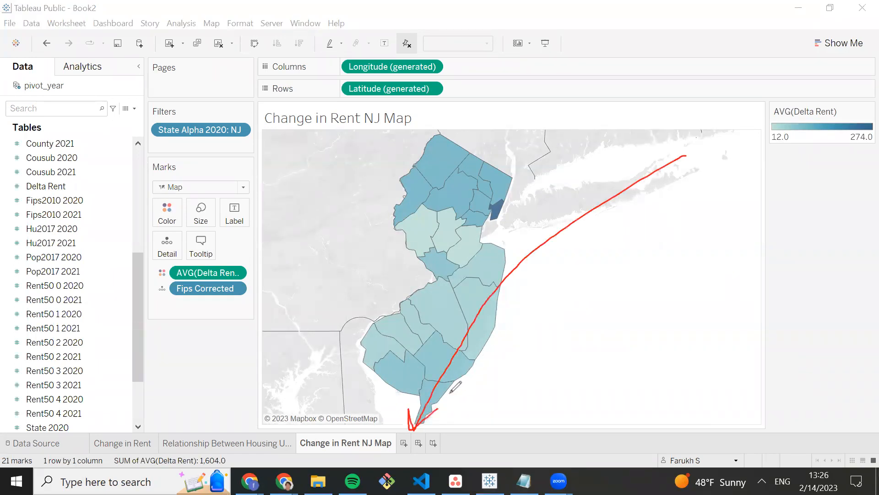
{"action": "left_click_drag", "start_coordinate": [409, 432], "coordinate": [434, 428]}
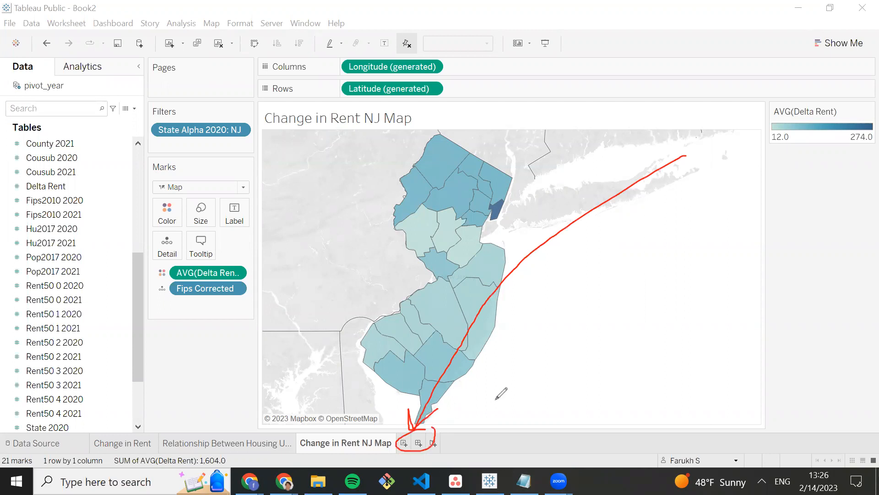
Create a new dashboard and set its size to Automatic
{"action": "left_click", "coordinate": [419, 442]}
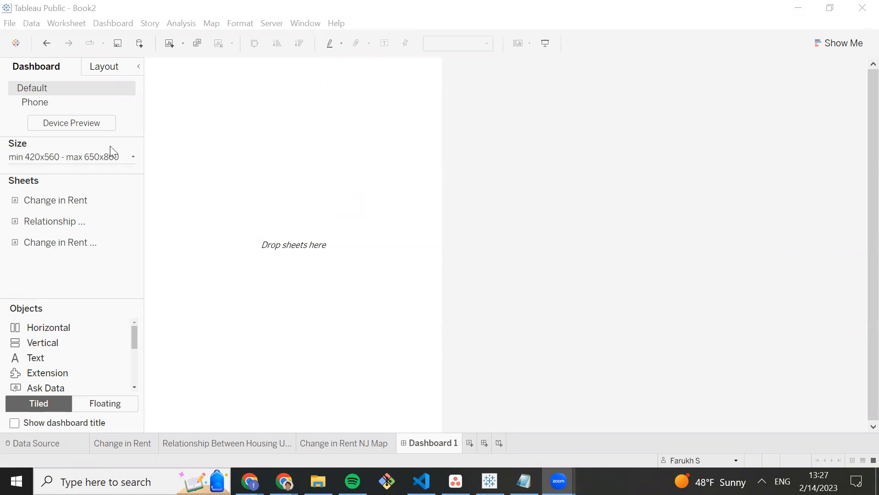
{"action": "left_click", "coordinate": [122, 157]}
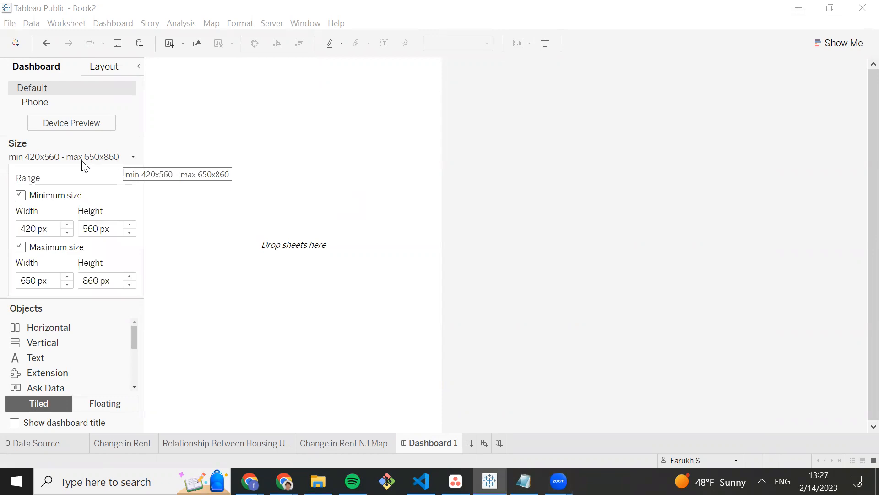
{"action": "left_click", "coordinate": [51, 180]}
{"action": "left_click", "coordinate": [40, 201]}
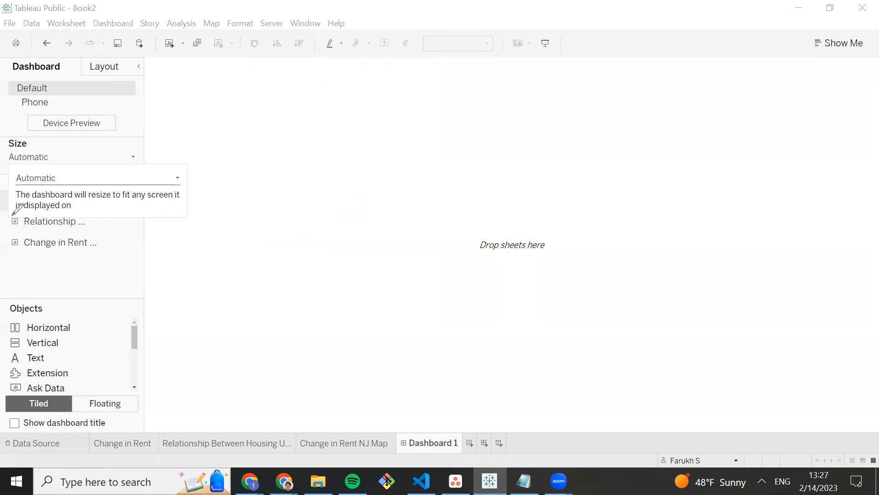
{"action": "left_click_drag", "start_coordinate": [54, 180], "coordinate": [22, 181]}
{"action": "left_click", "coordinate": [81, 161]}
{"action": "left_click", "coordinate": [105, 158]}
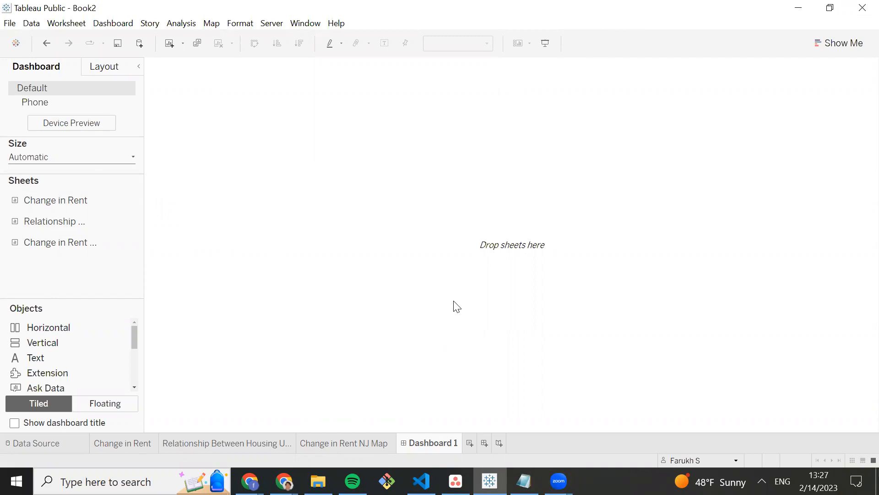
Add a Horizontal container to the dashboard and place the Change in Rent NJ Map sheet inside it
{"action": "left_click", "coordinate": [39, 328]}
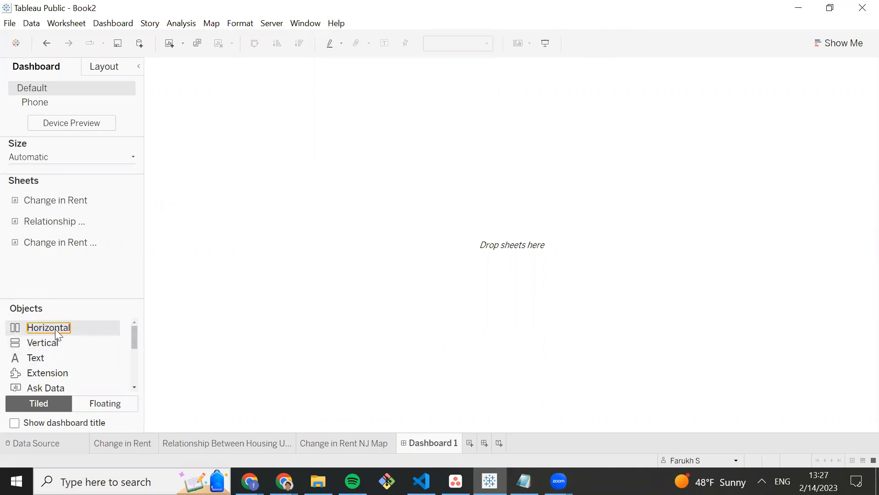
{"action": "left_click_drag", "start_coordinate": [66, 338], "coordinate": [350, 207]}
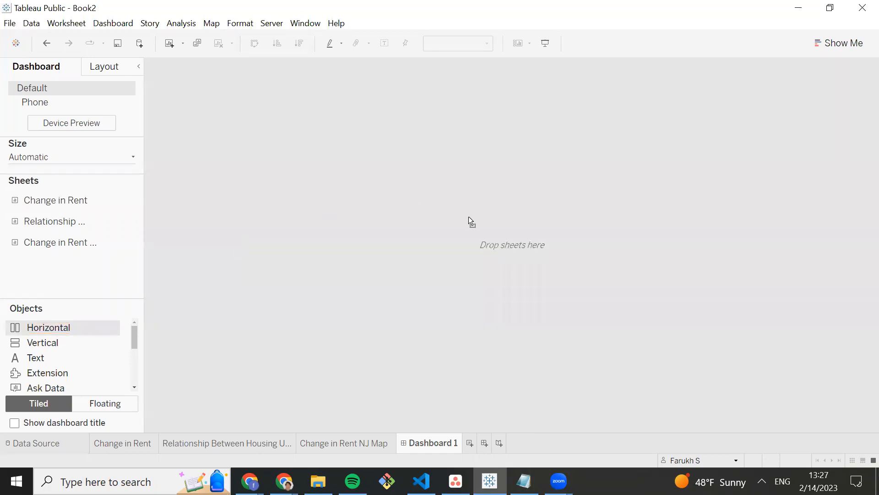
{"action": "left_click_drag", "start_coordinate": [468, 216], "coordinate": [468, 217]}
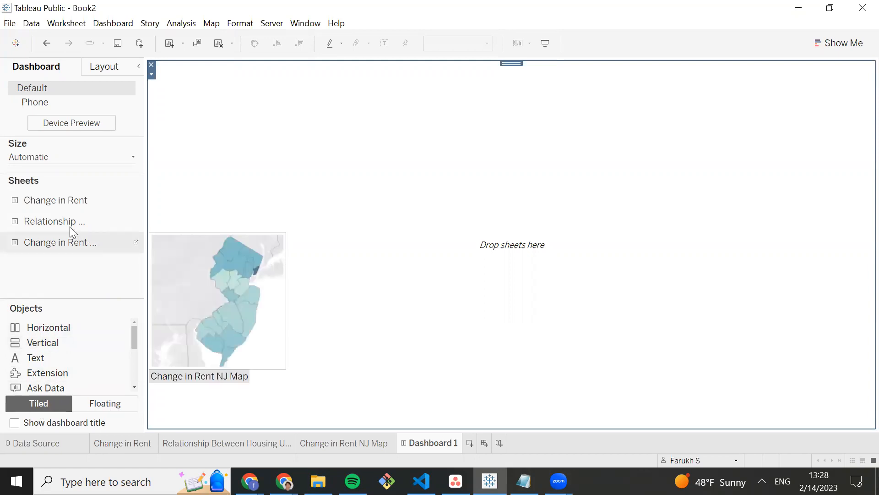
{"action": "mouse_move", "coordinate": [69, 227]}
{"action": "left_click_drag", "start_coordinate": [67, 245], "coordinate": [312, 263]}
{"action": "left_click_drag", "start_coordinate": [213, 252], "coordinate": [213, 252]}
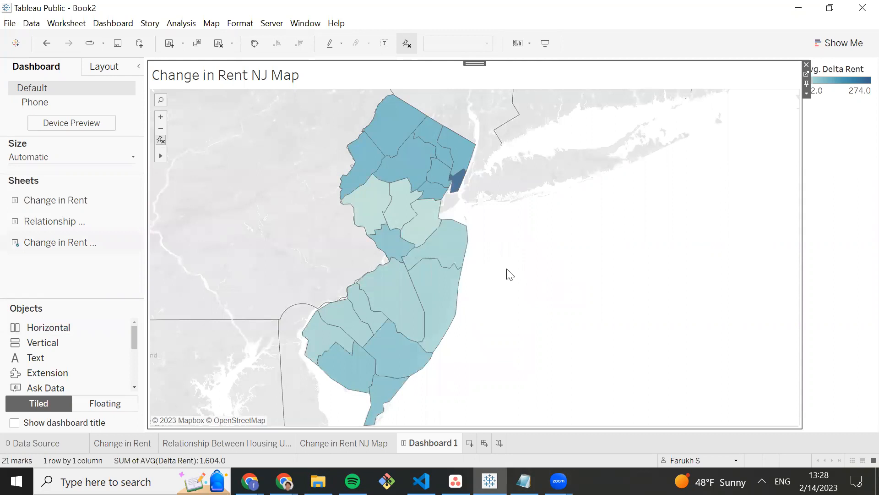
{"action": "scroll", "coordinate": [506, 274], "scroll_direction": "down", "scroll_amount": 1}
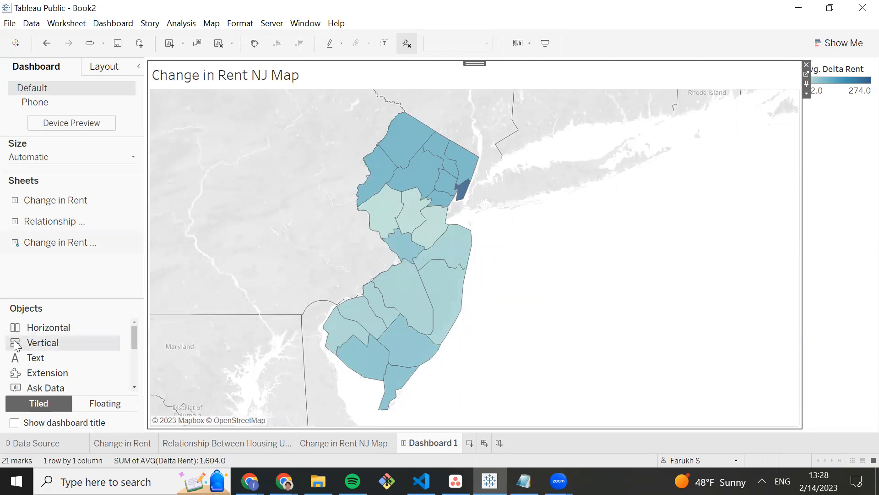
{"action": "left_click_drag", "start_coordinate": [17, 343], "coordinate": [586, 265]}
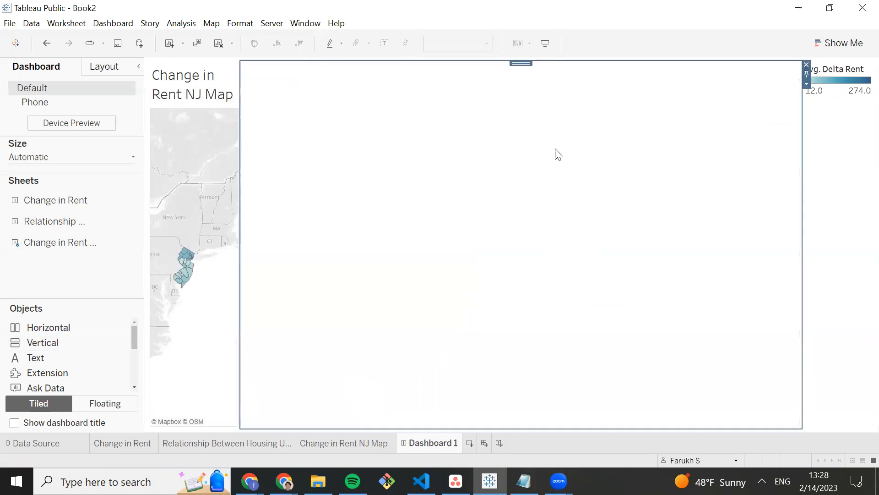
{"action": "left_click", "coordinate": [841, 71]}
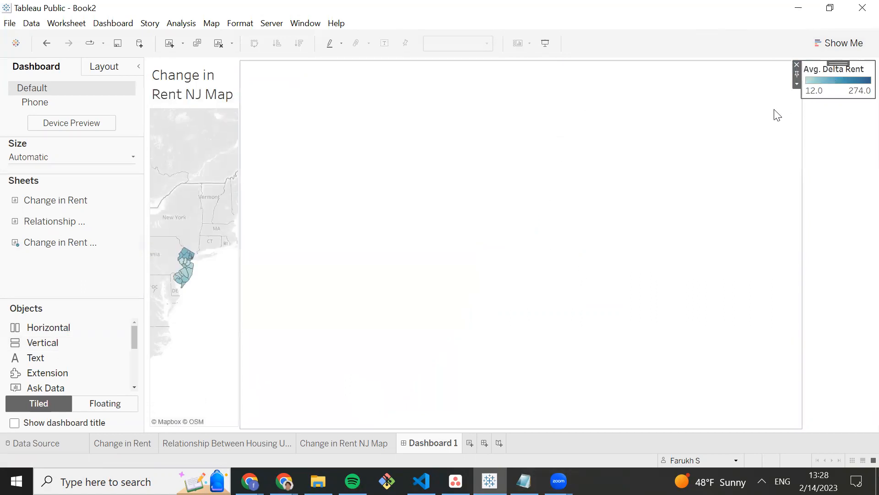
{"action": "left_click_drag", "start_coordinate": [833, 59], "coordinate": [185, 392]}
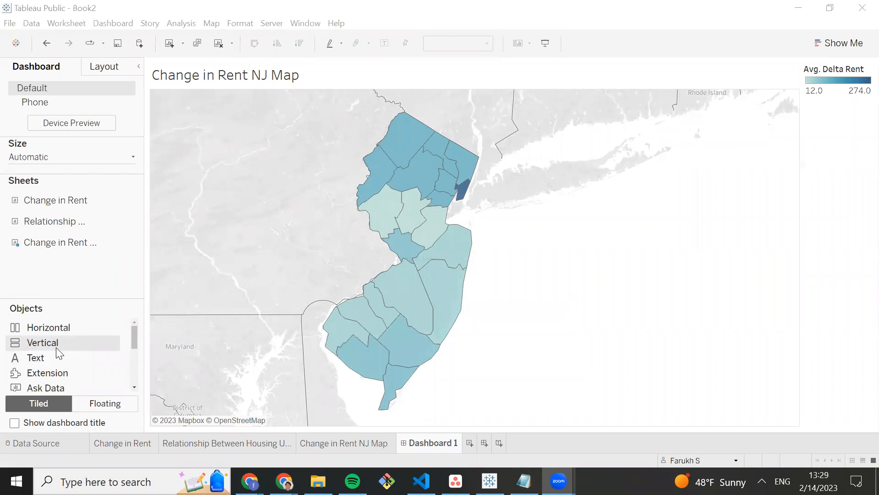
Add a Vertical container below the New Jersey map and move the Avg. Delta Rent color legend into it
{"action": "left_click_drag", "start_coordinate": [41, 344], "coordinate": [426, 408]}
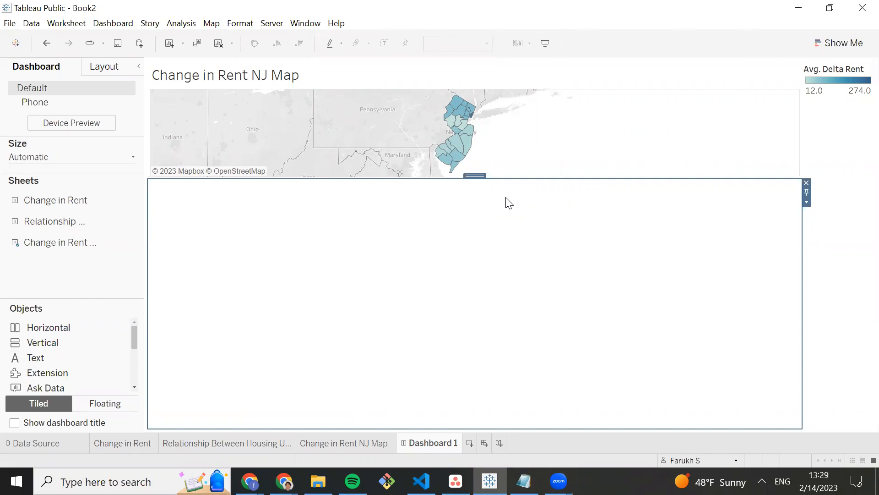
{"action": "left_click", "coordinate": [838, 66]}
{"action": "left_click_drag", "start_coordinate": [838, 60], "coordinate": [570, 248]}
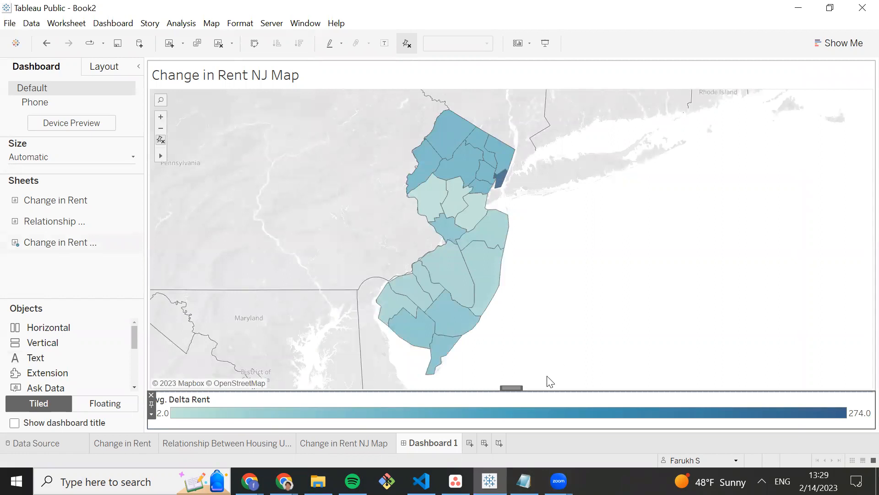
{"action": "left_click", "coordinate": [629, 290]}
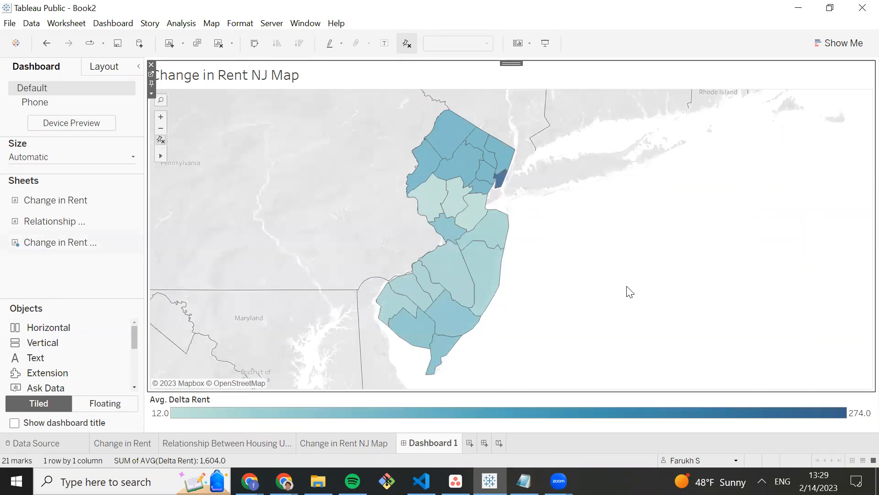
Place the Change in Rent sheet to the right of the map, with the Relationship Between Housing Units & Rent sheet in a Vertical container below it
{"action": "mouse_move", "coordinate": [65, 202]}
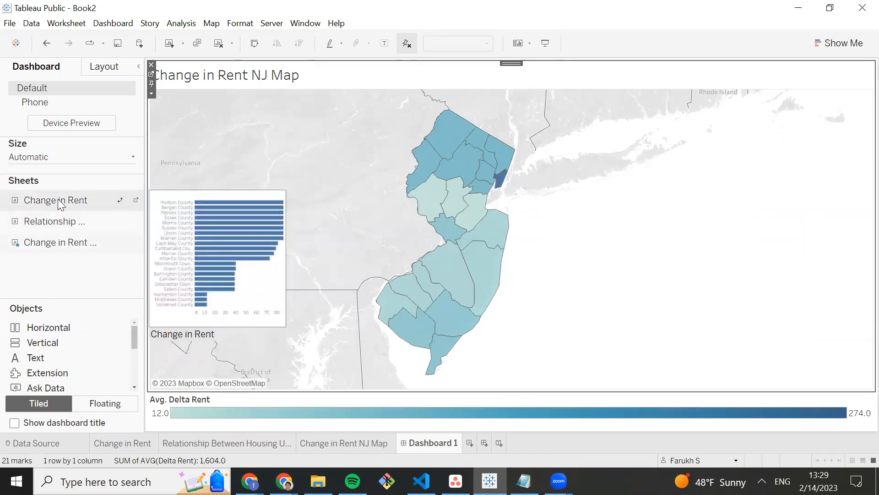
{"action": "left_click_drag", "start_coordinate": [60, 205], "coordinate": [852, 191]}
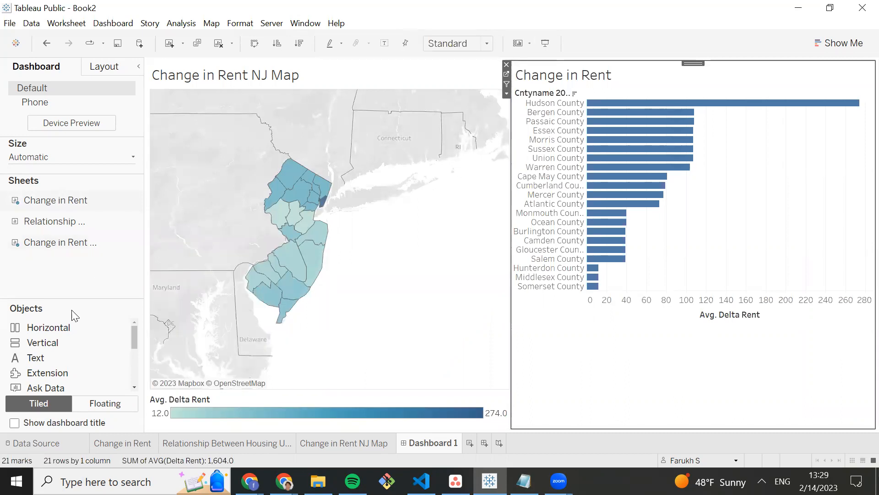
{"action": "mouse_move", "coordinate": [76, 221]}
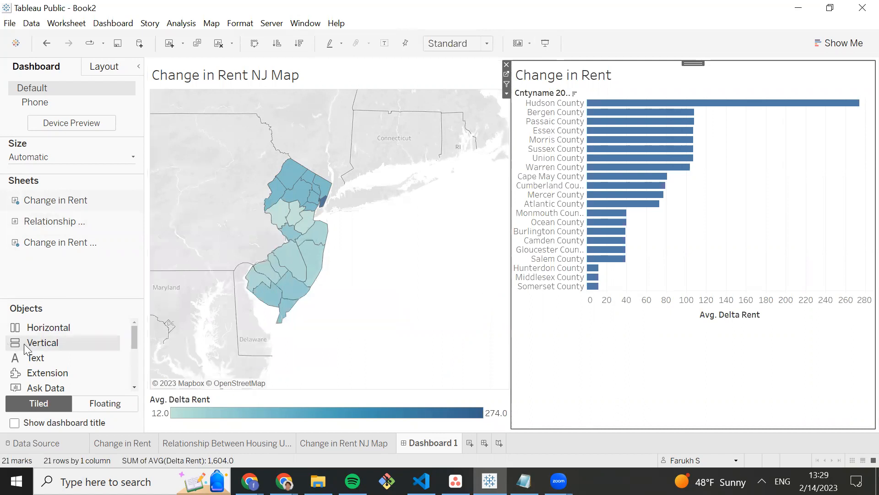
{"action": "left_click_drag", "start_coordinate": [23, 343], "coordinate": [686, 383]}
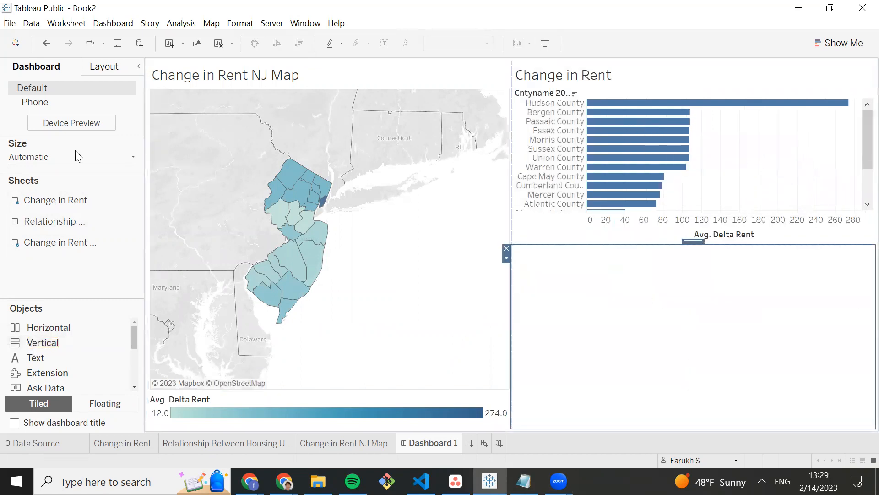
{"action": "left_click_drag", "start_coordinate": [32, 221], "coordinate": [631, 314]}
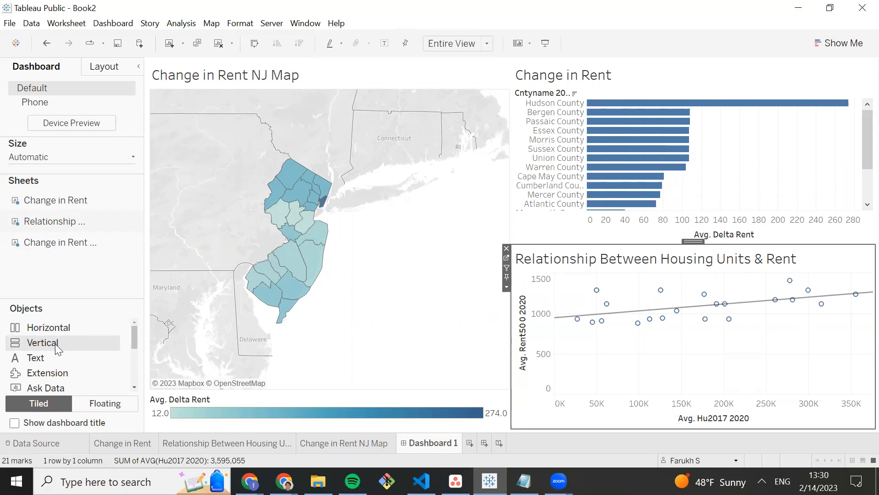
Add a text object above the map reading "Changes in Rent for New Jersey" at font size 24
{"action": "left_click", "coordinate": [48, 356]}
{"action": "mouse_move", "coordinate": [183, 278]}
{"action": "left_mouse_down"}
{"action": "mouse_move", "coordinate": [216, 95]}
{"action": "mouse_move", "coordinate": [197, 69]}
{"action": "mouse_move", "coordinate": [229, 84]}
{"action": "left_mouse_up"}
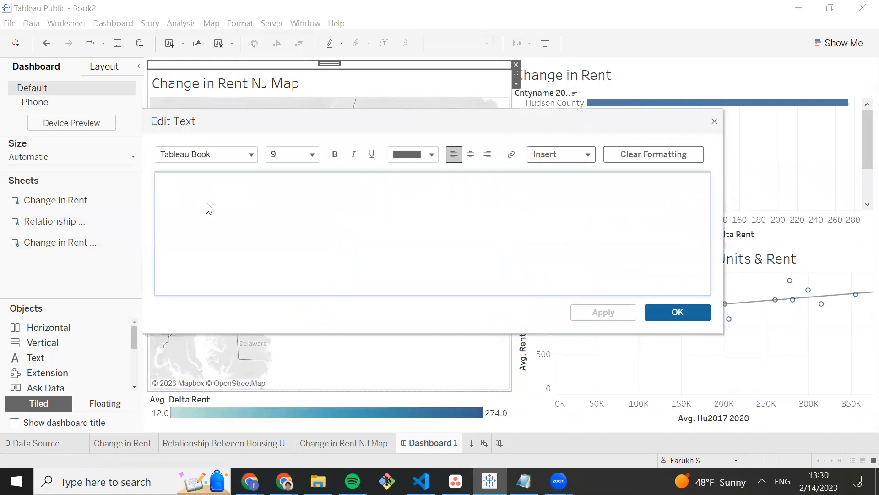
{"action": "type", "text": "Changes in Rent for New Jersey"}
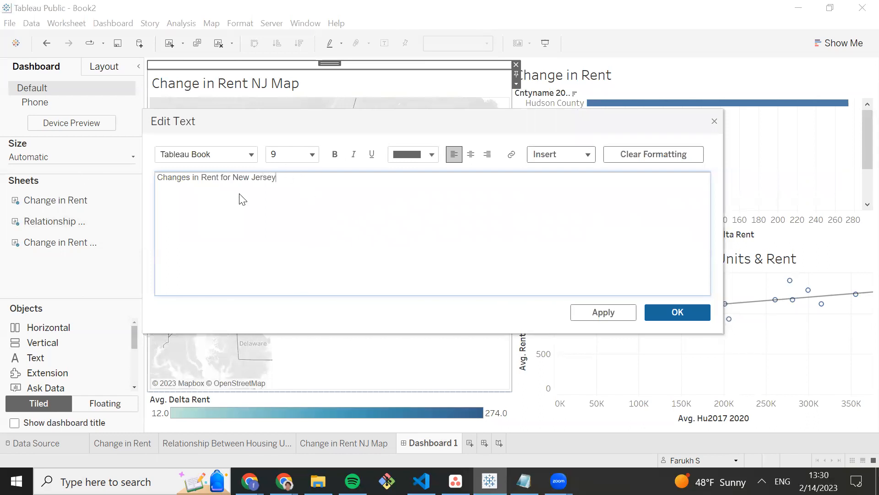
{"action": "left_click_drag", "start_coordinate": [277, 178], "coordinate": [157, 178]}
{"action": "left_click", "coordinate": [309, 154]}
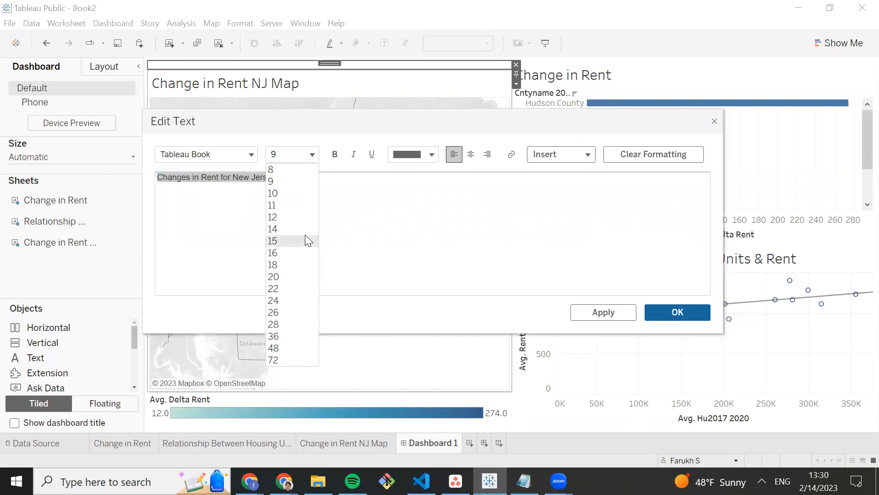
{"action": "left_click", "coordinate": [298, 300]}
{"action": "left_click", "coordinate": [679, 312]}
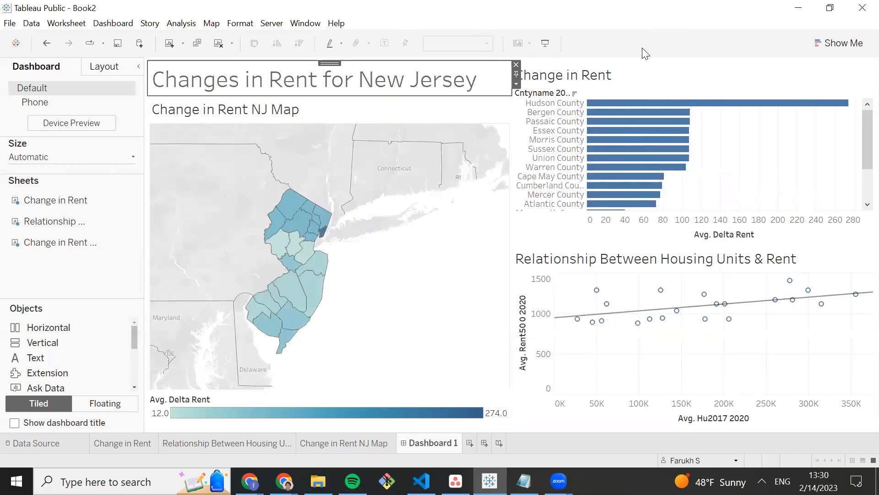
Examine the county bars and their average Delta Rent values in the dashboard's Change in Rent chart
{"action": "left_click", "coordinate": [674, 130]}
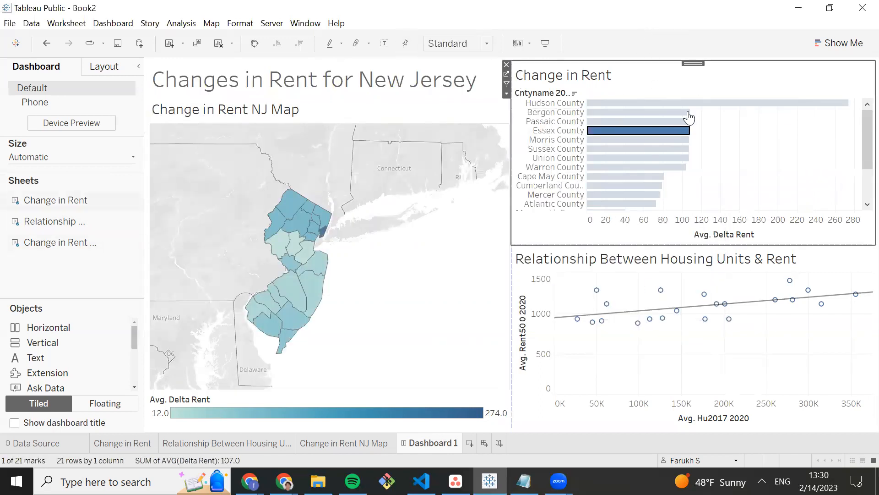
{"action": "left_click", "coordinate": [685, 131]}
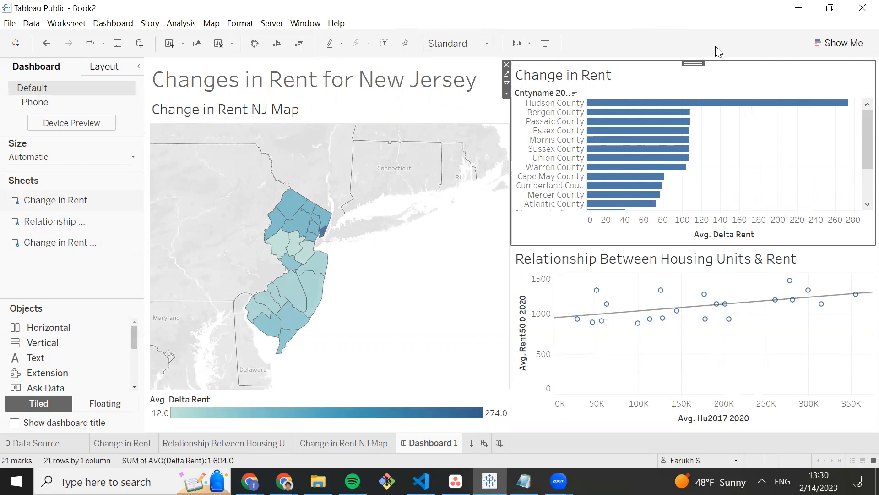
{"action": "mouse_move", "coordinate": [705, 112]}
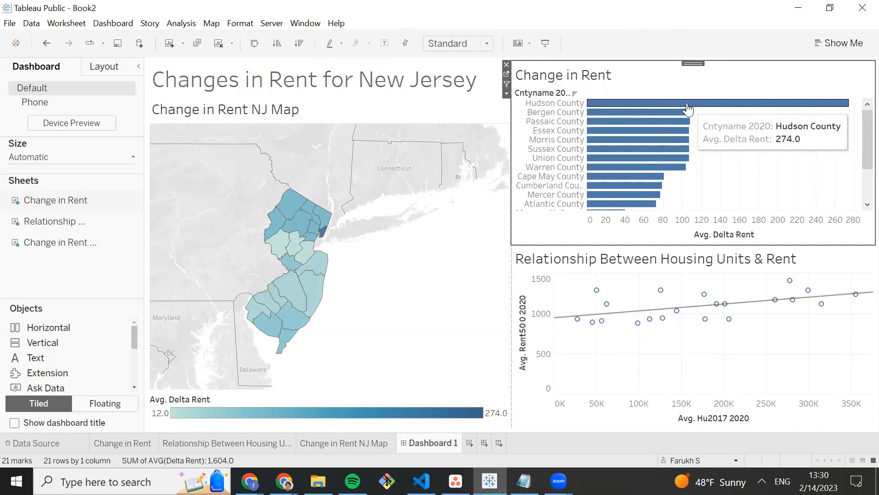
{"action": "mouse_move", "coordinate": [670, 116]}
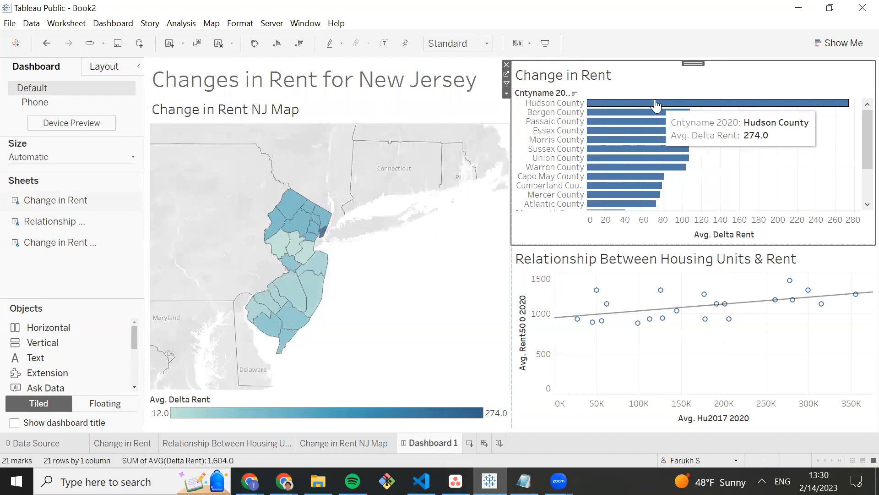
{"action": "scroll", "coordinate": [647, 133], "scroll_direction": "down", "scroll_amount": 3}
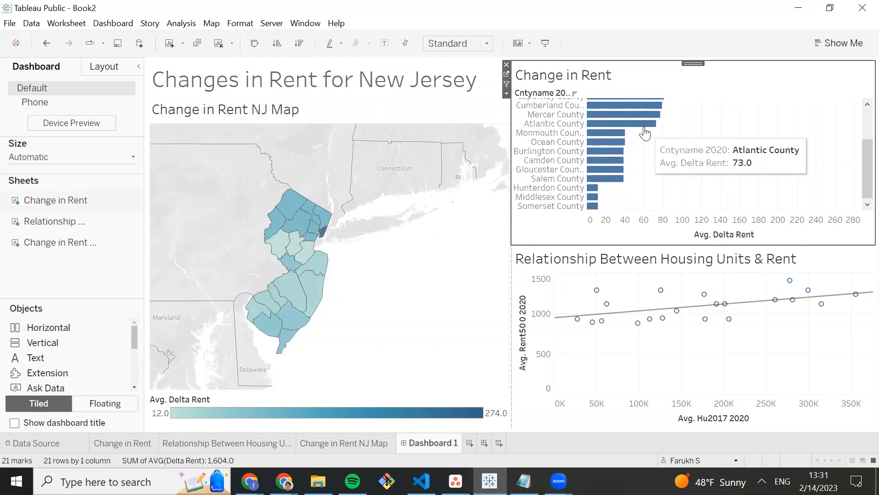
{"action": "scroll", "coordinate": [595, 192], "scroll_direction": "up", "scroll_amount": 3}
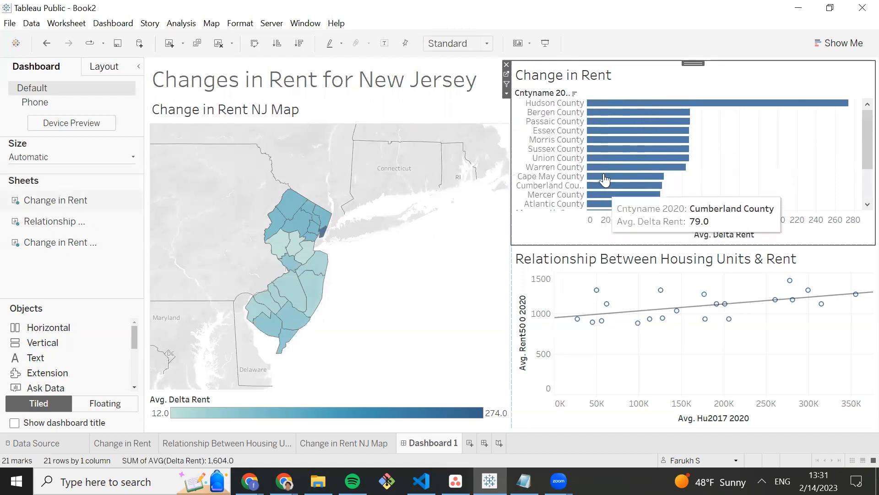